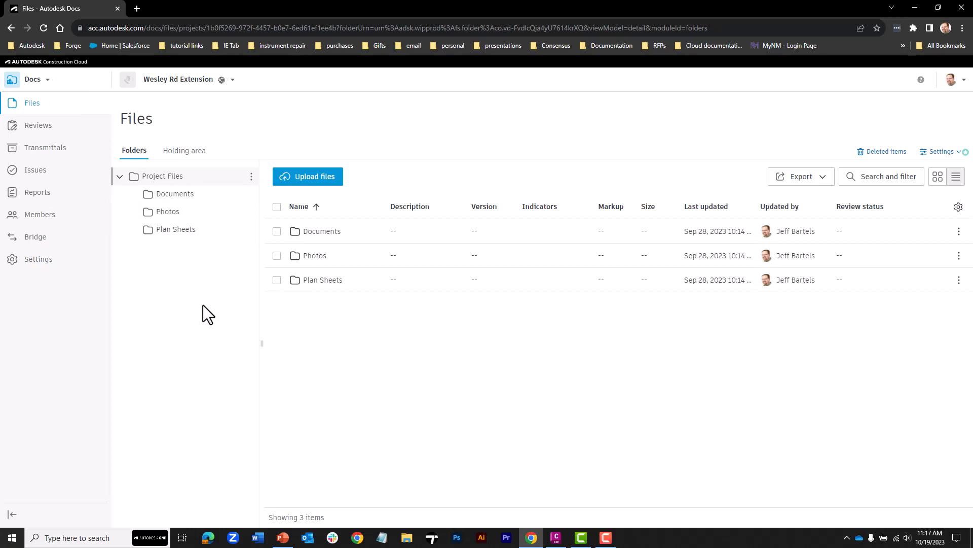
Add a subfolder named CAD Files under Project Files and open it
click(250, 178)
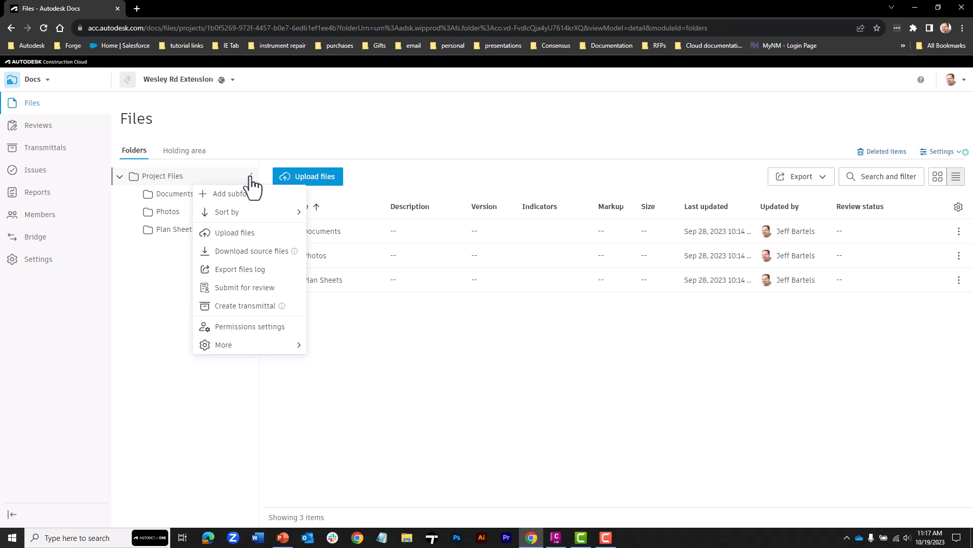
click(240, 193)
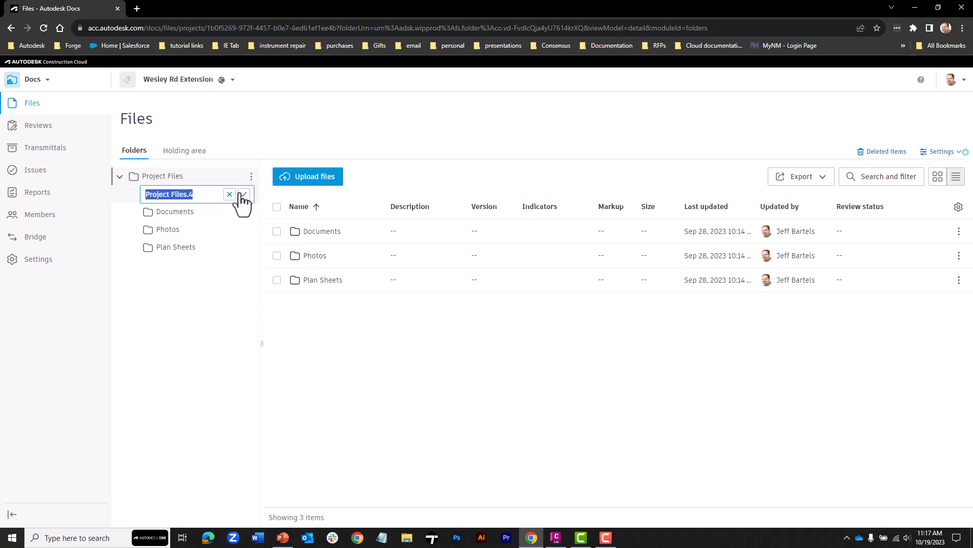
text(CAD)
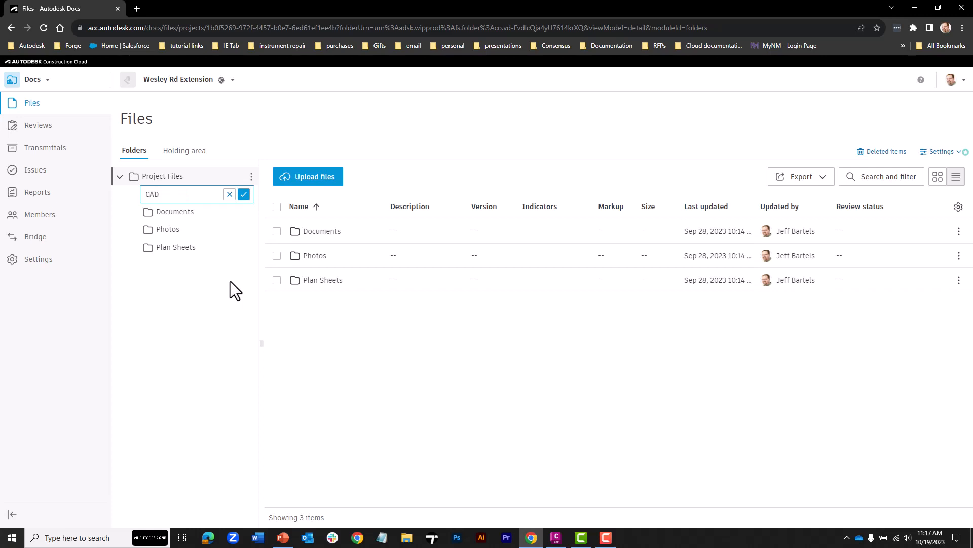
text( Files)
key(Return)
click(172, 195)
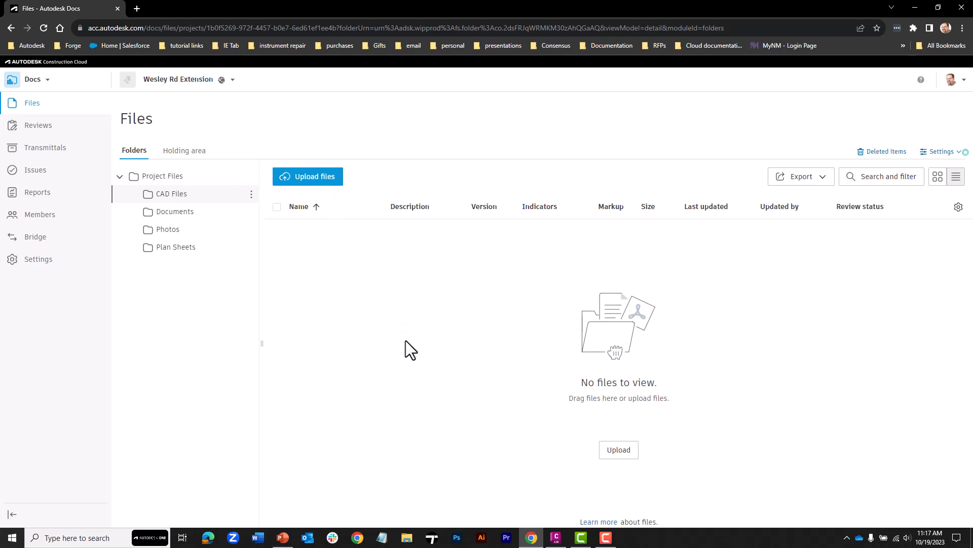
Upload all nine DWG files from the local exercise files C4C3D folder into the CAD Files folder
key(super+e)
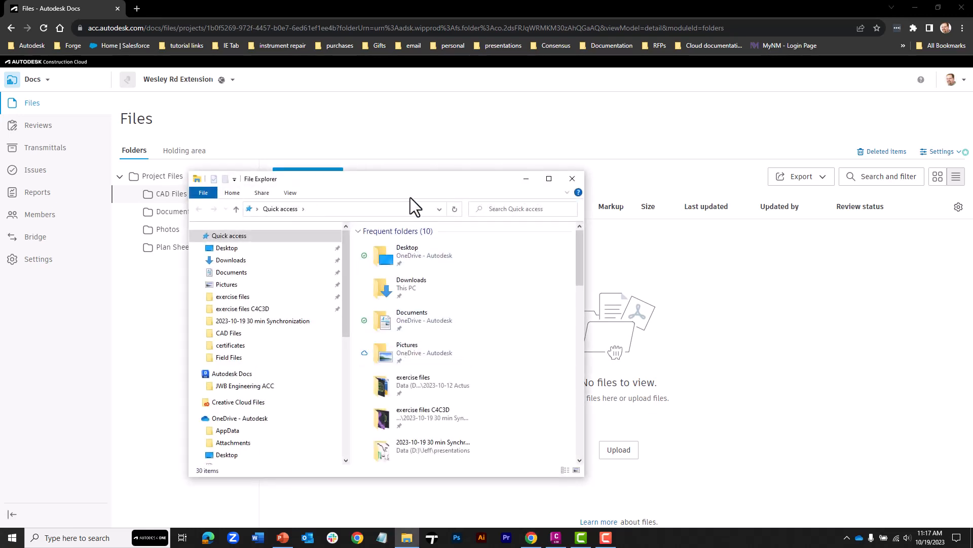
drag(404, 174, 284, 118)
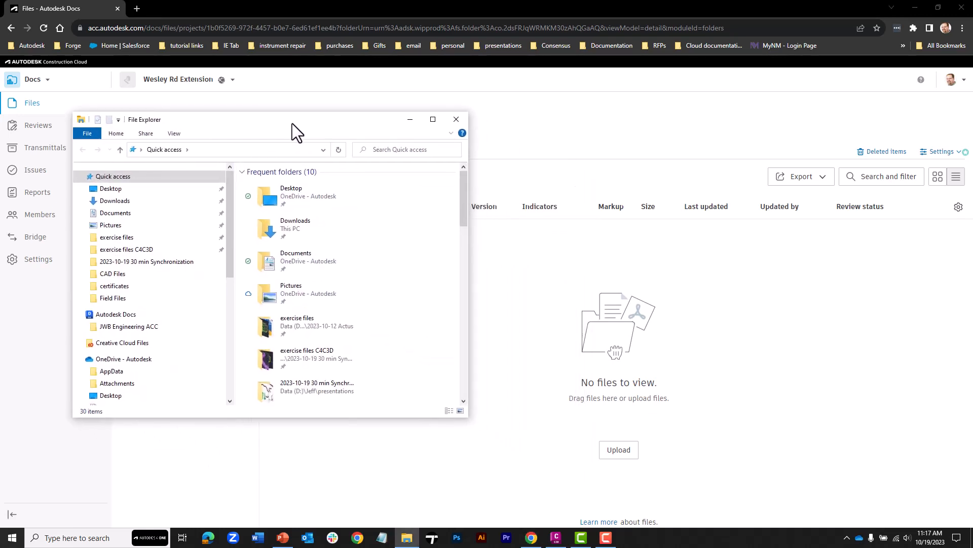
click(143, 249)
drag(274, 297, 549, 291)
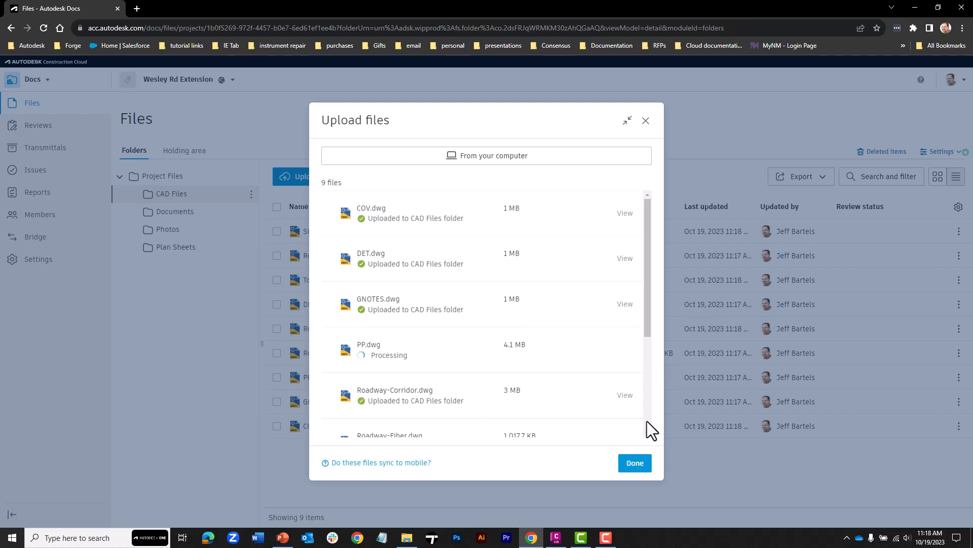
click(634, 463)
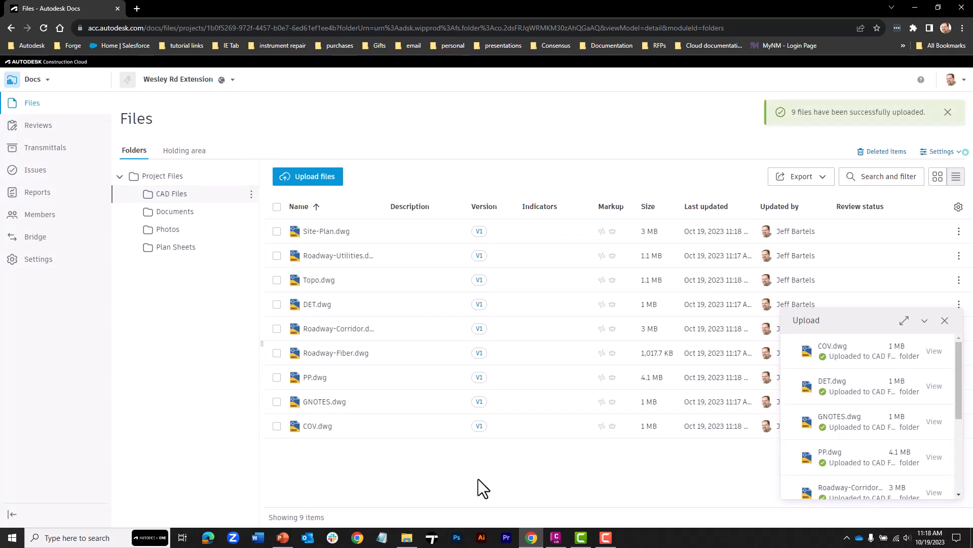
Switch to PowerPoint, present the Autodesk Cloud Platform Overview slide full screen, and return to the browser
click(283, 538)
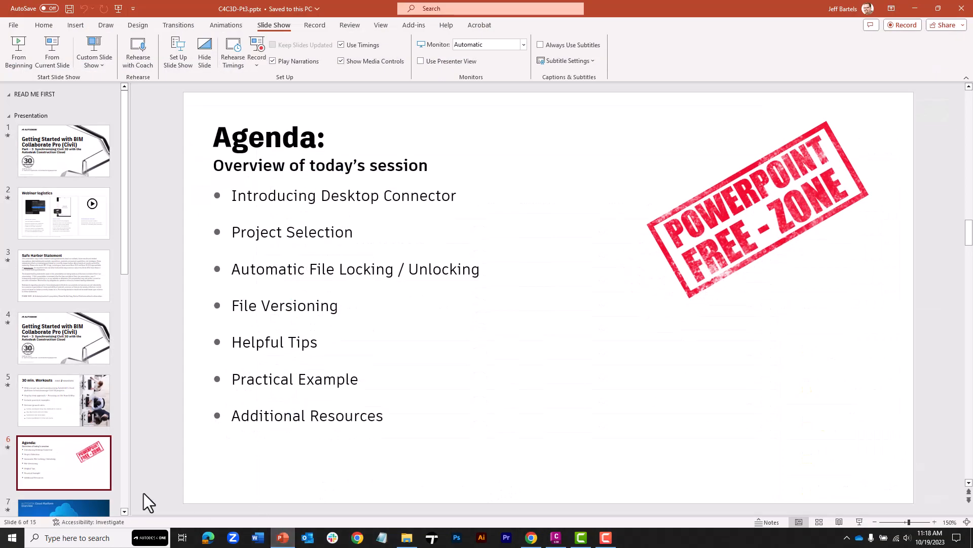
click(50, 507)
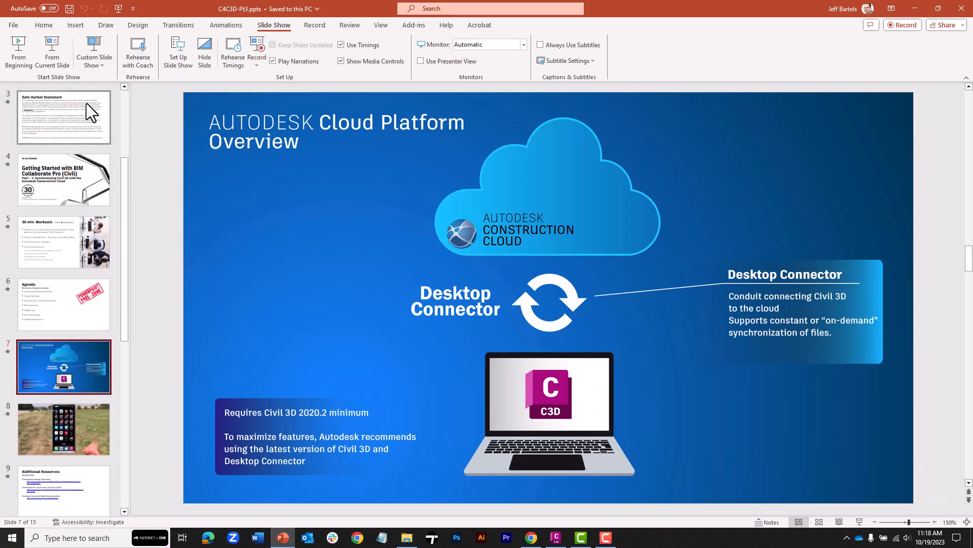
click(52, 51)
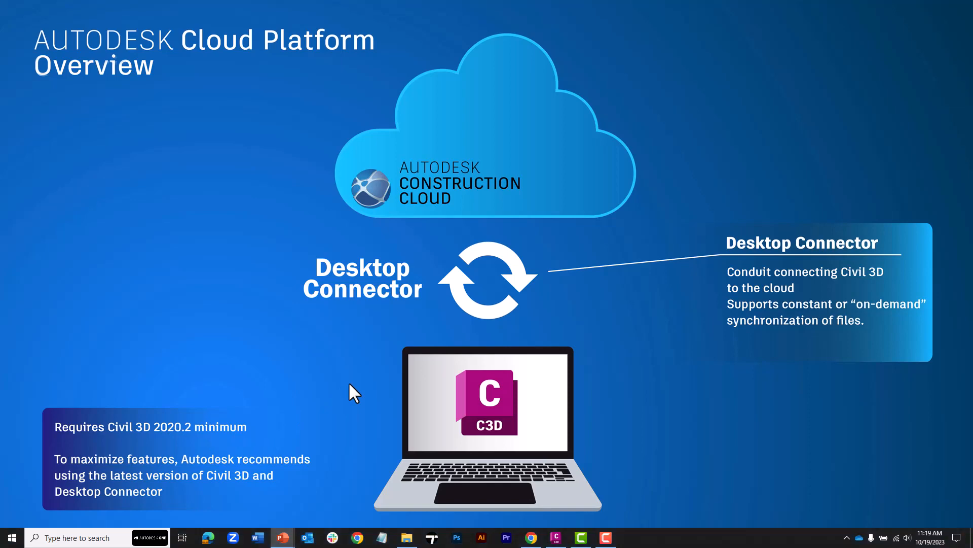
key(Escape)
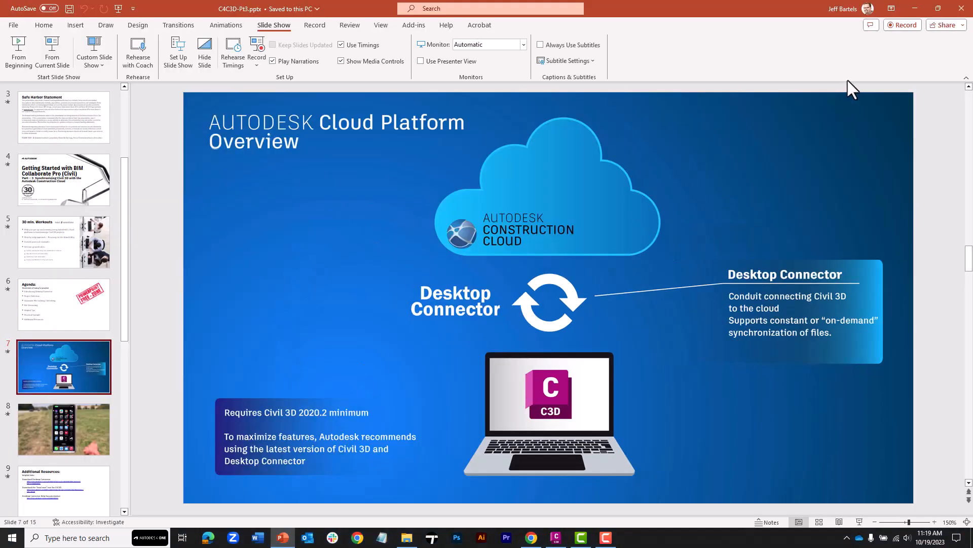
click(915, 8)
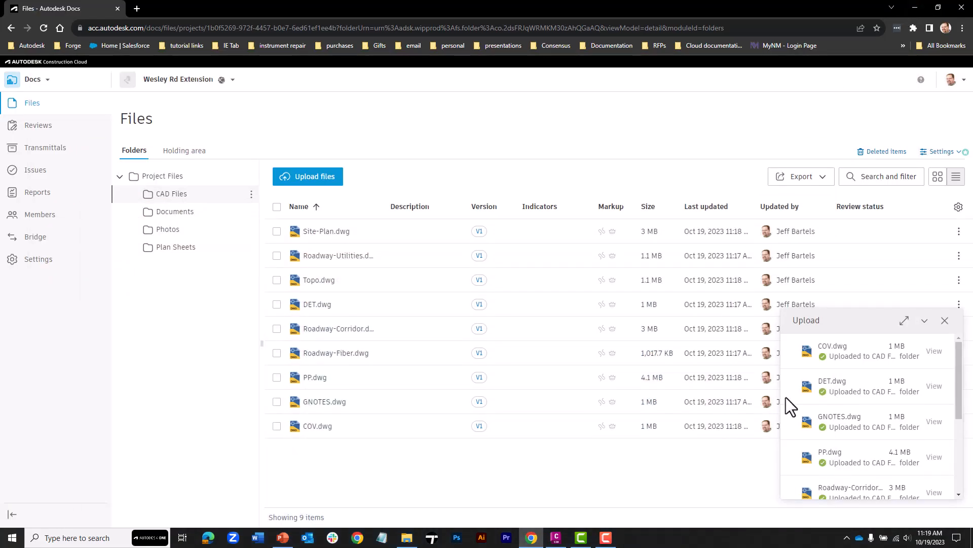
Dismiss the upload summary and look through the Desktop Connector's activity list and its available commands
click(945, 320)
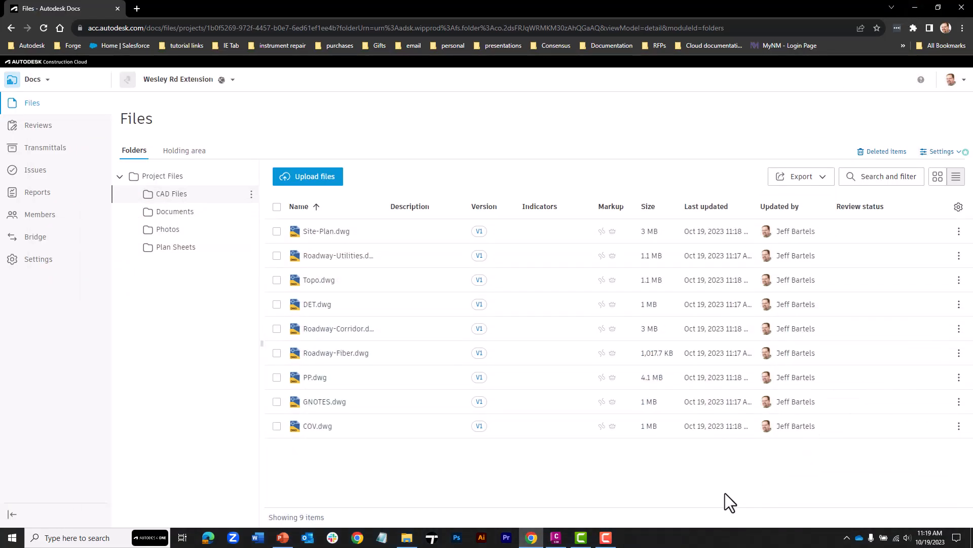
click(846, 537)
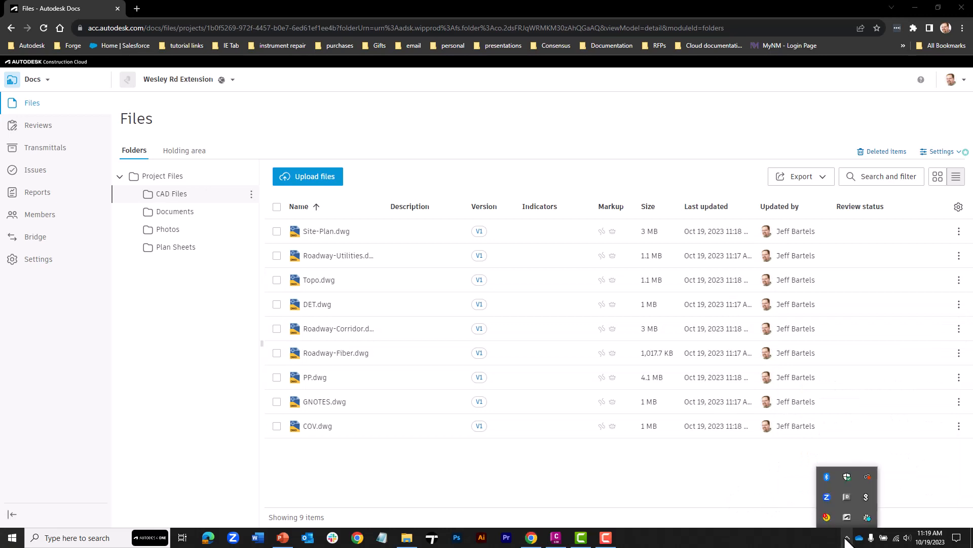
click(845, 495)
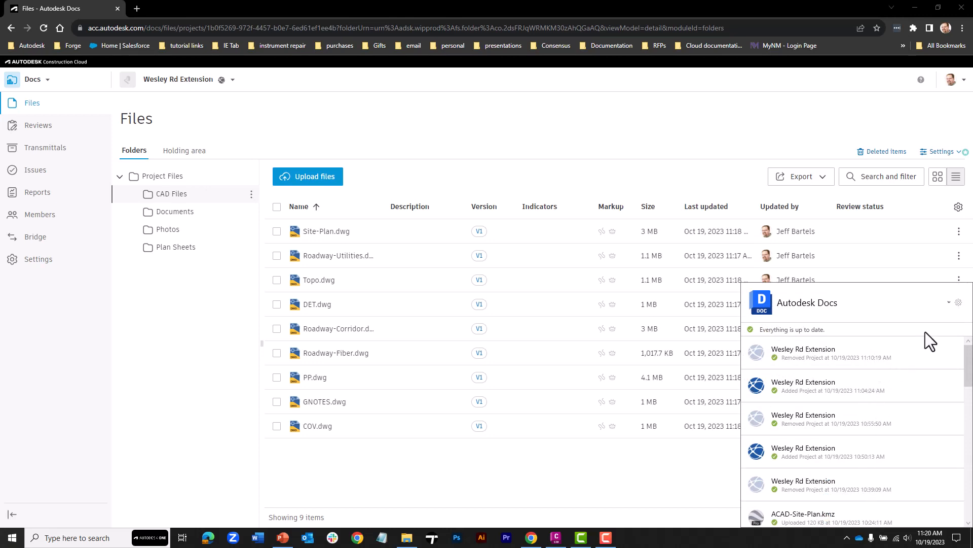
click(958, 303)
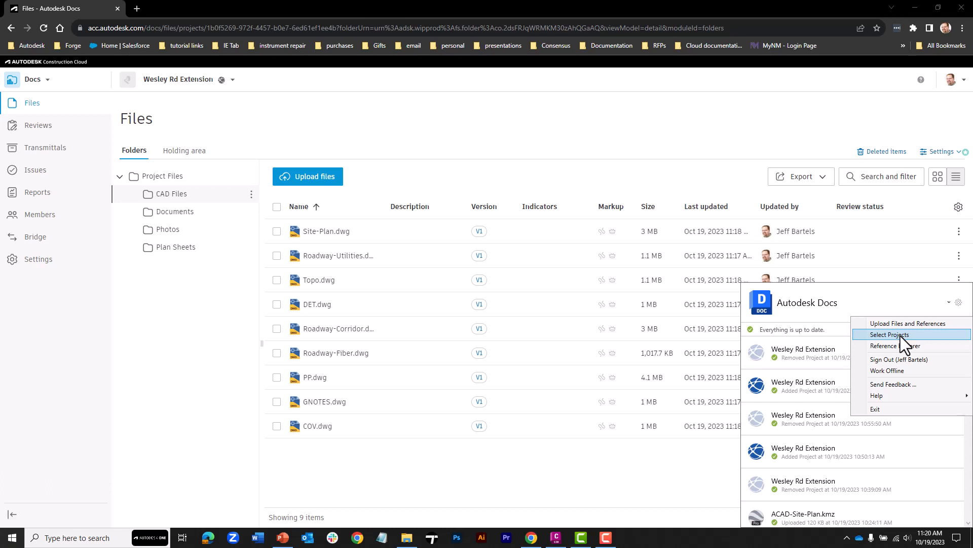
click(547, 480)
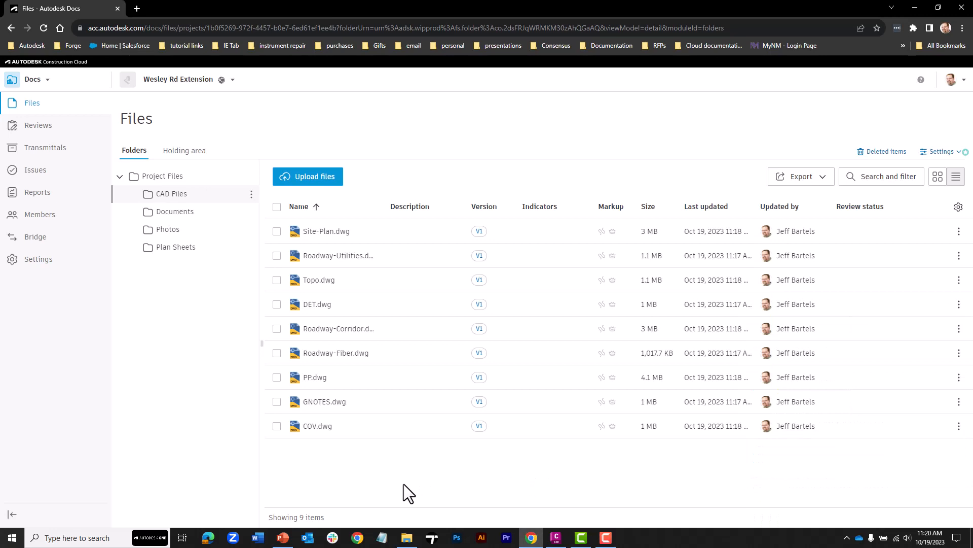
Show the Autodesk Docs folder JWB Engineering ACC in File Explorer with the Desktop Connector's Select Projects dialog beside it
click(407, 538)
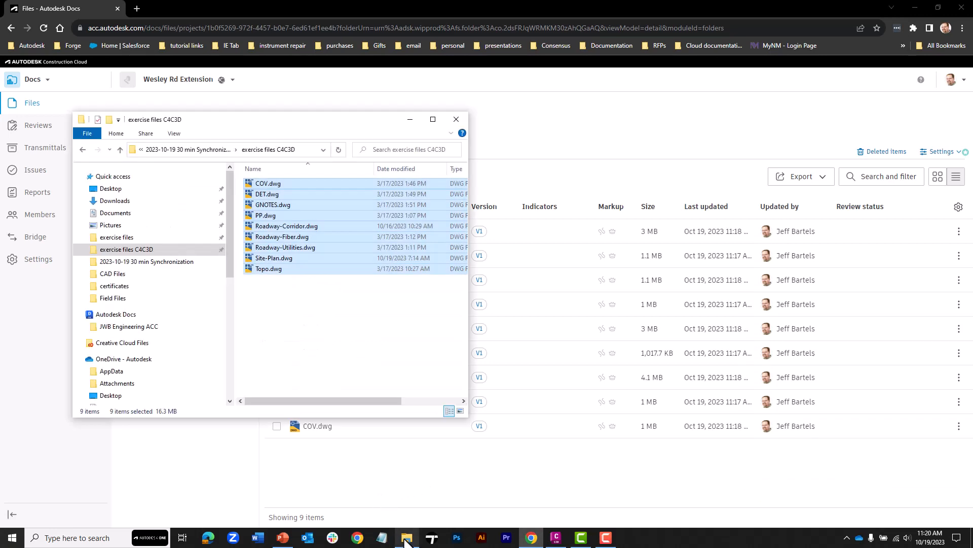
click(133, 327)
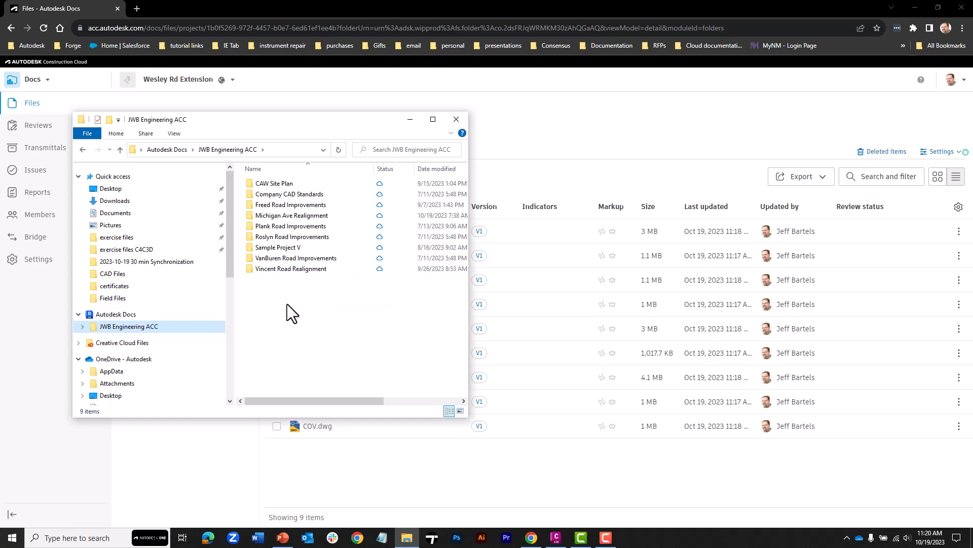
click(847, 537)
click(845, 496)
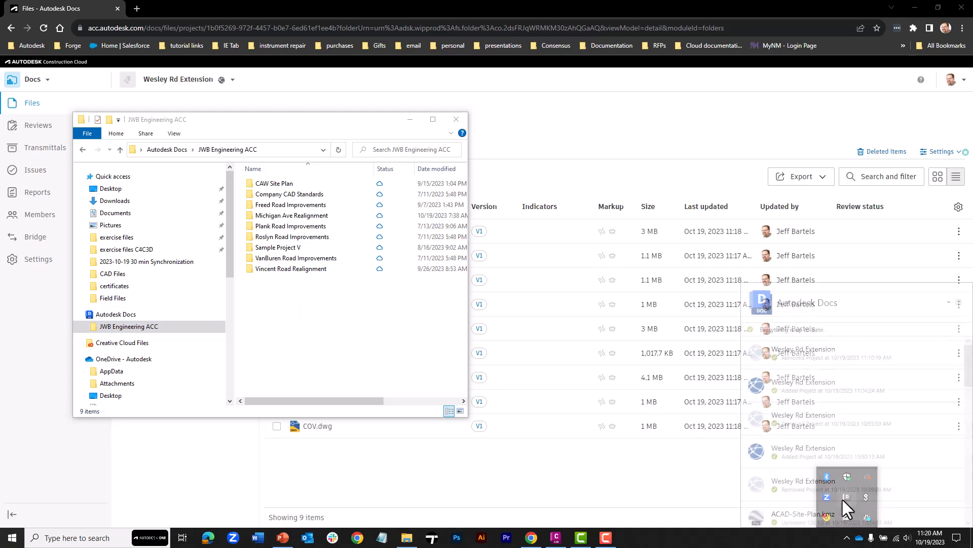
click(958, 302)
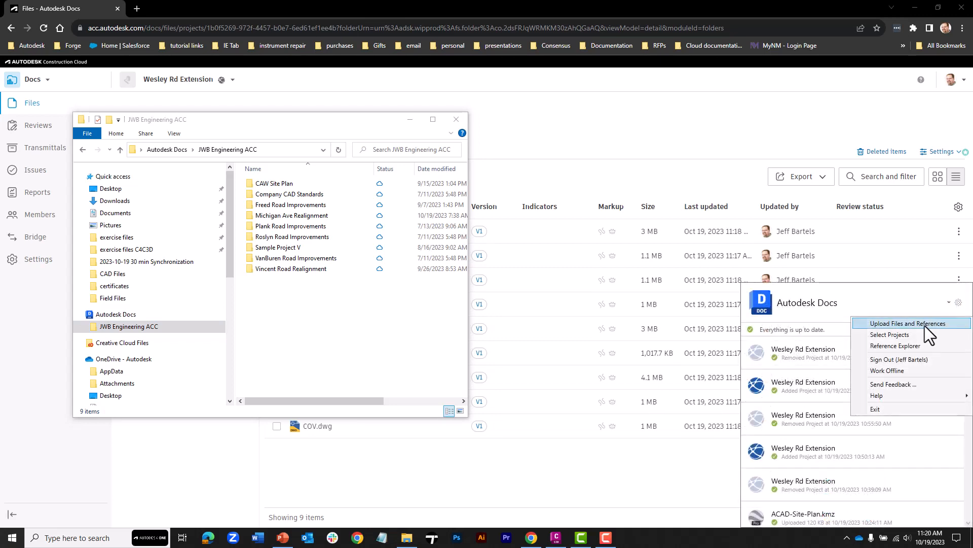
click(908, 334)
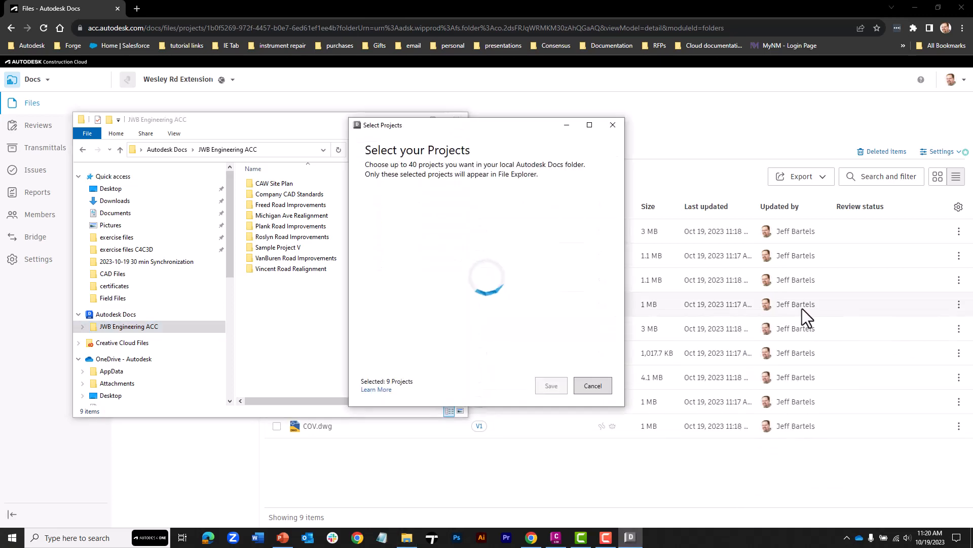
drag(522, 129, 668, 123)
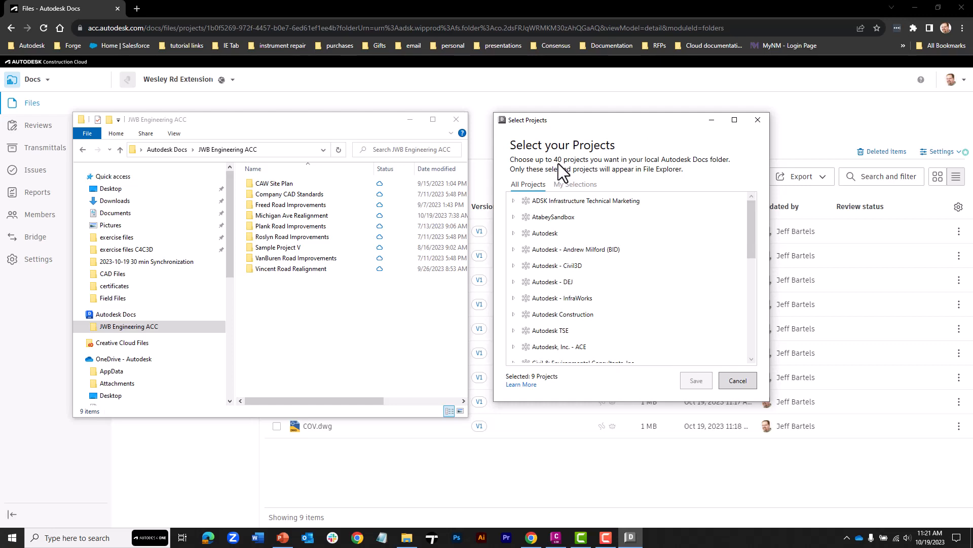
Add the Wesley Rd Extension project under JWB Engineering ACC to the synced projects, save the selection and dismiss the confirmation
drag(750, 217, 766, 308)
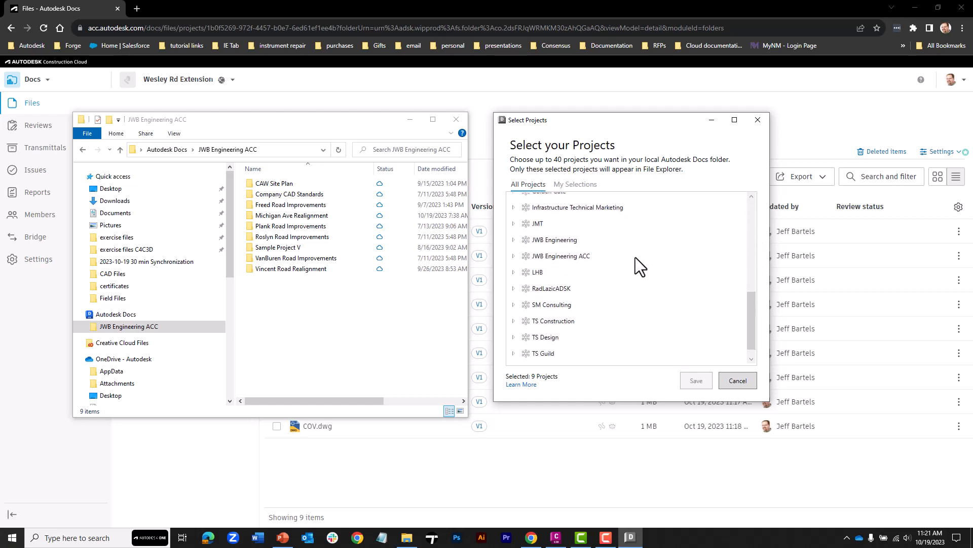
click(513, 256)
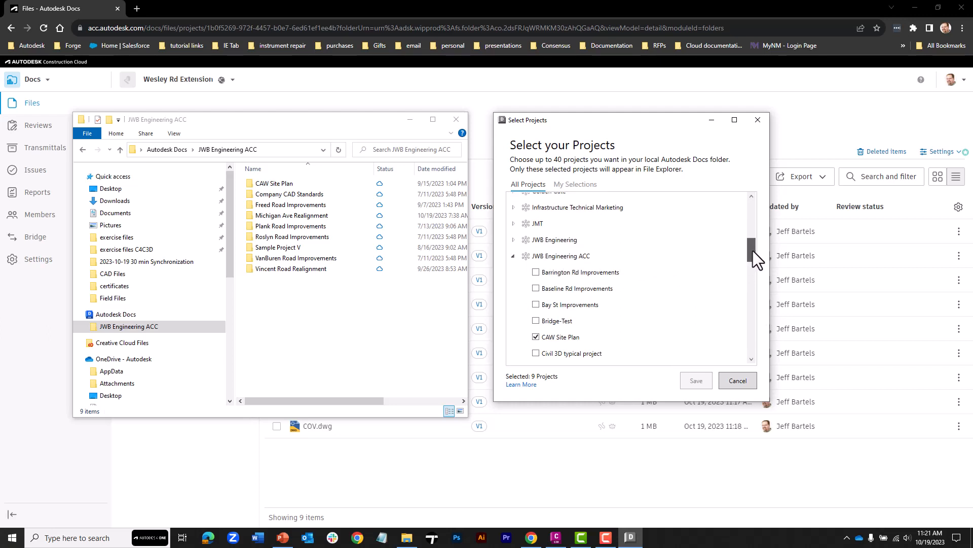
drag(753, 250, 756, 291)
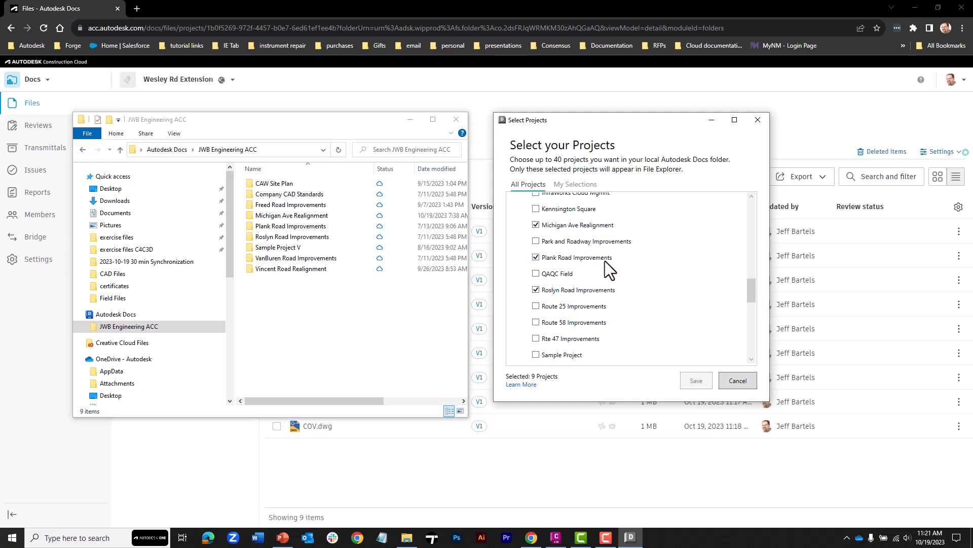
drag(752, 286, 757, 315)
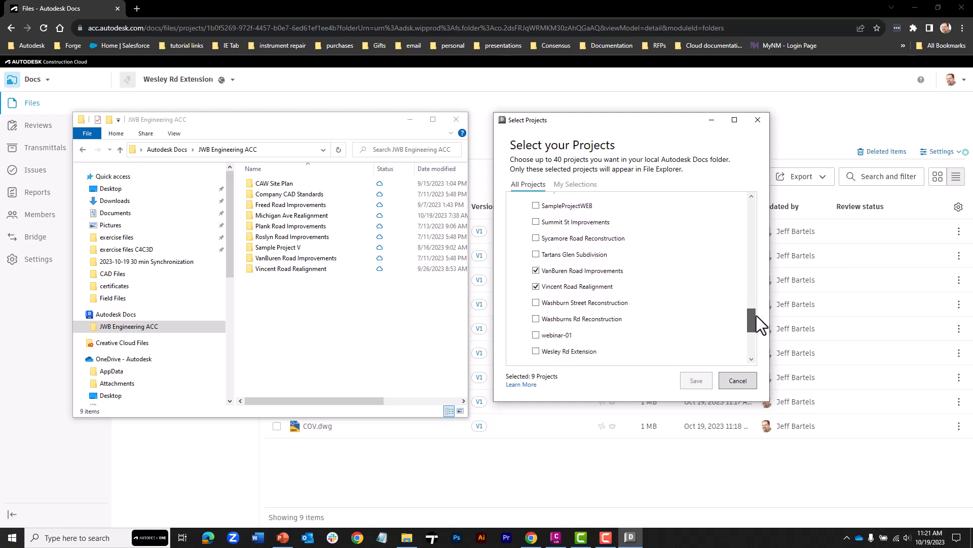
click(536, 352)
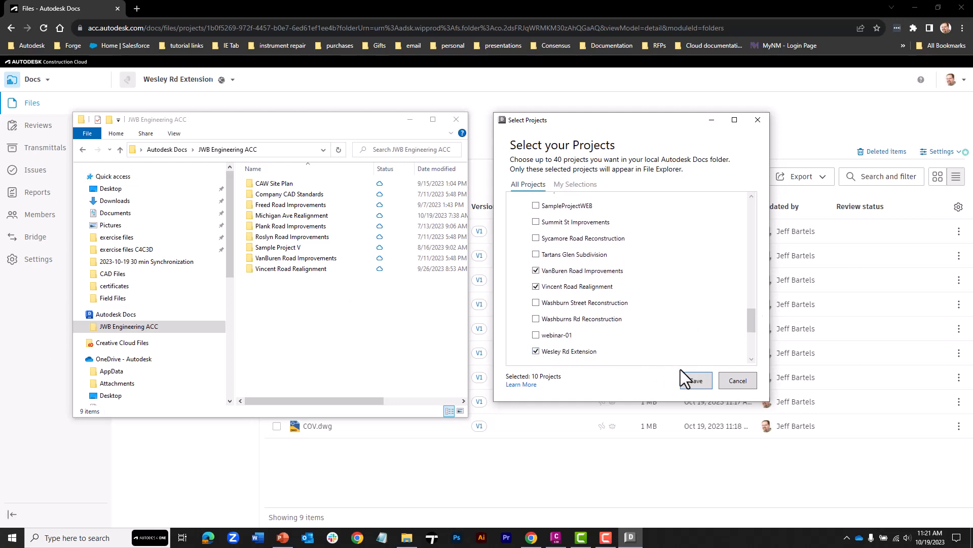
click(698, 382)
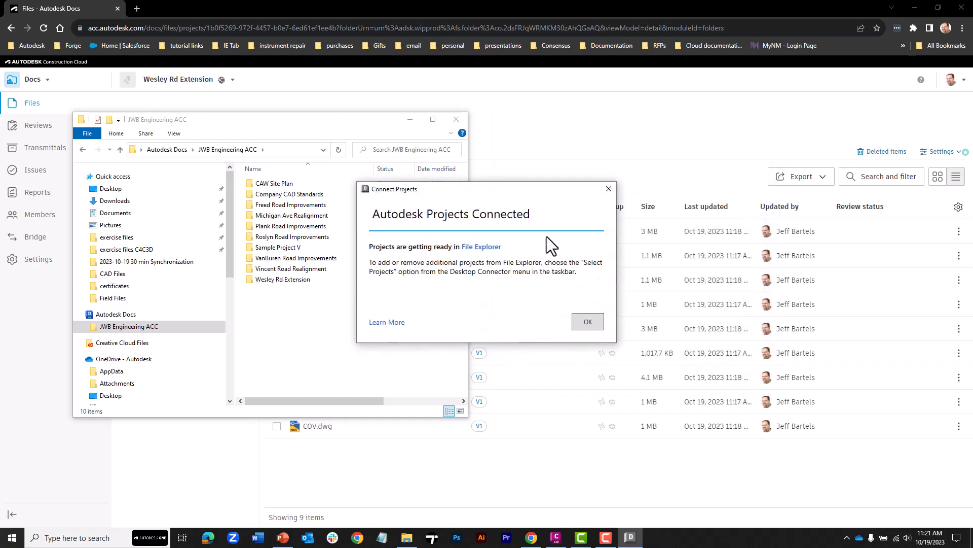
click(609, 189)
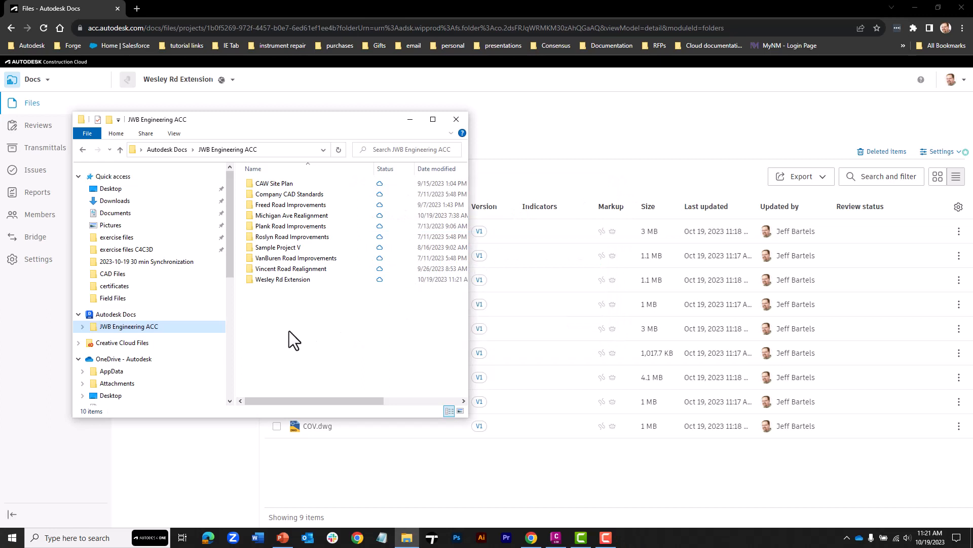
Open the Wesley Rd Extension project's CAD Files folder inside Project Files in File Explorer and reposition the window
double_click(279, 279)
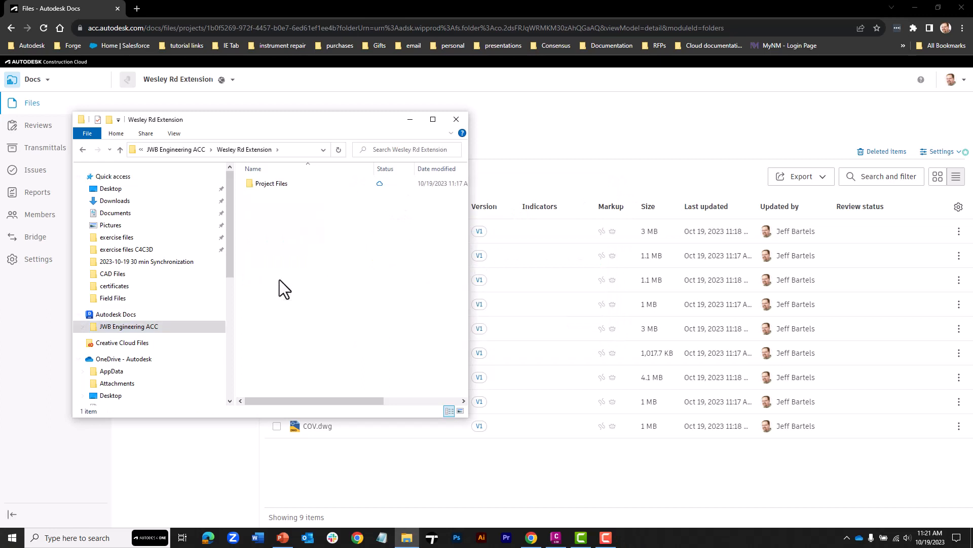
double_click(269, 183)
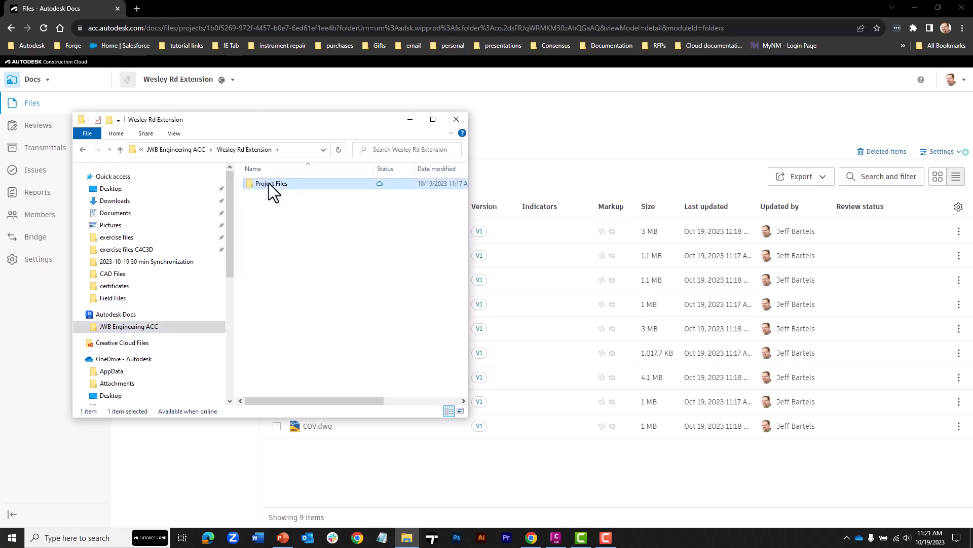
double_click(267, 183)
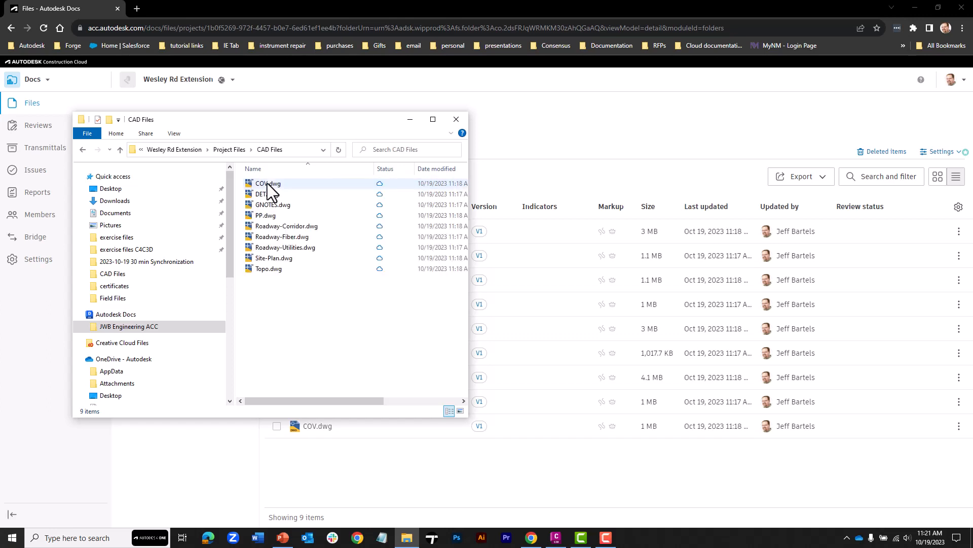
drag(264, 125, 342, 149)
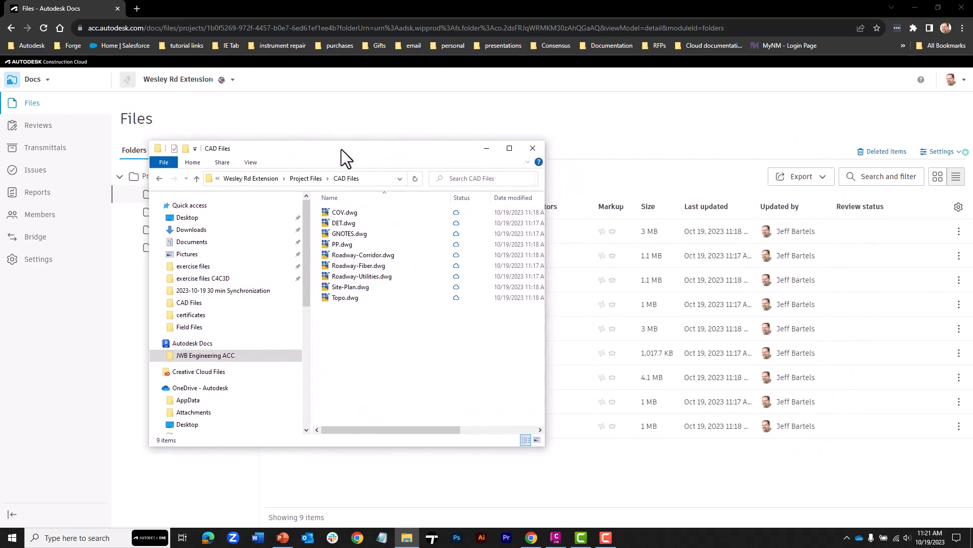
Open 13-SESC-Details.pdf from the project's Plan Sheets folder, view it in Acrobat and close it
click(300, 177)
double_click(336, 244)
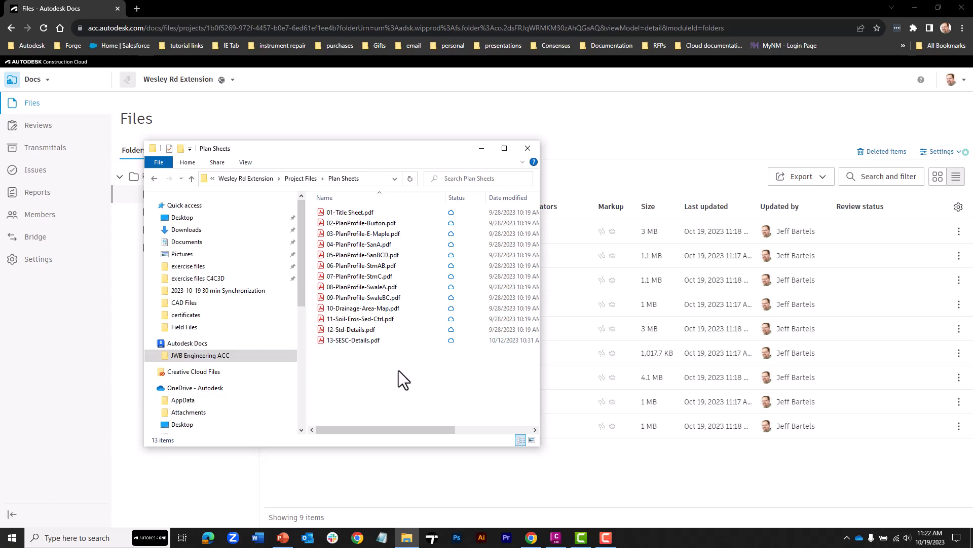
double_click(358, 339)
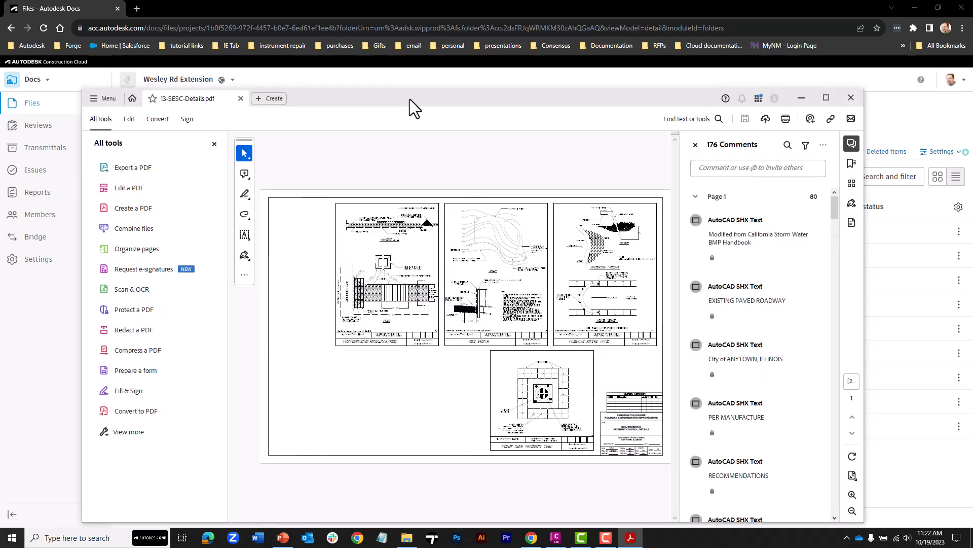
drag(409, 99, 455, 106)
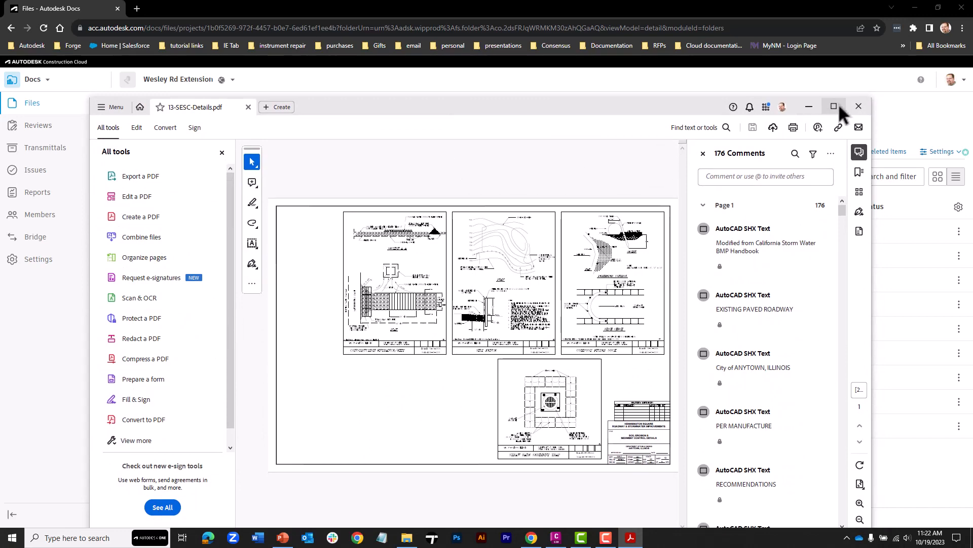
click(858, 107)
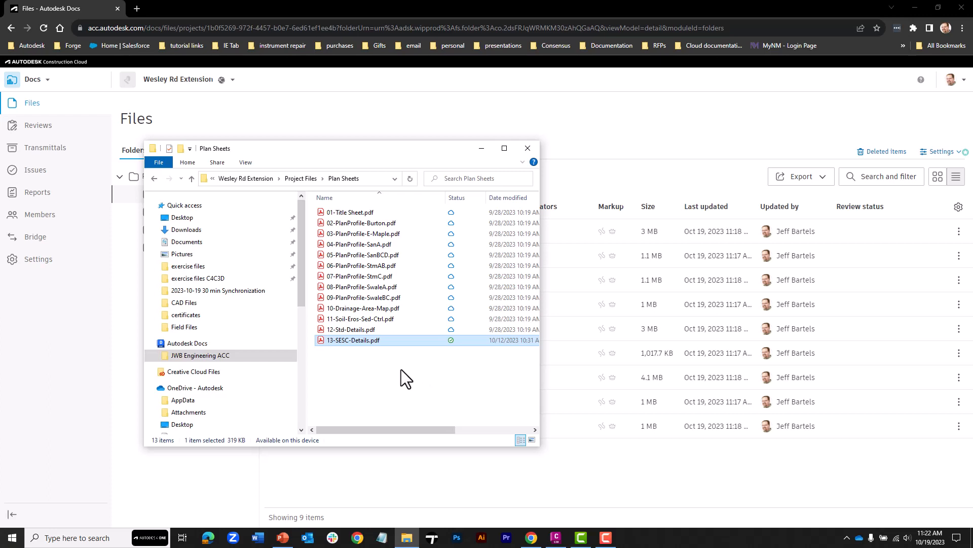
Free up the local space used by 13-SESC-Details.pdf, and check the commands available for the Plan Sheets folder before reopening it
right_click(361, 339)
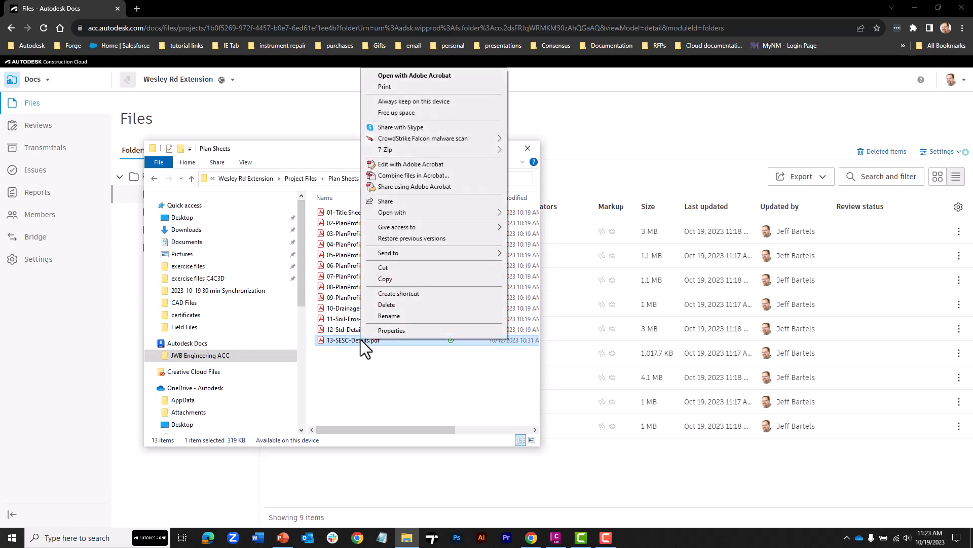
click(388, 113)
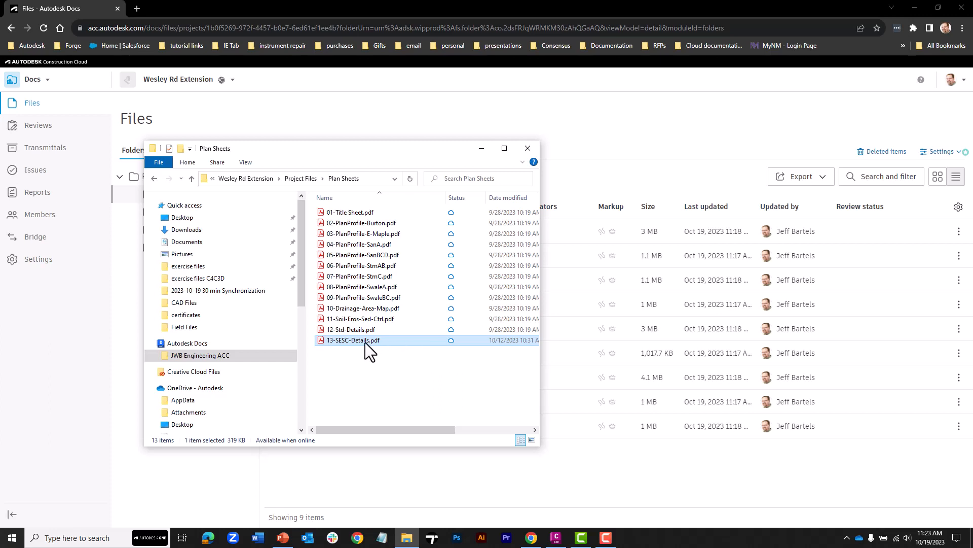
click(308, 179)
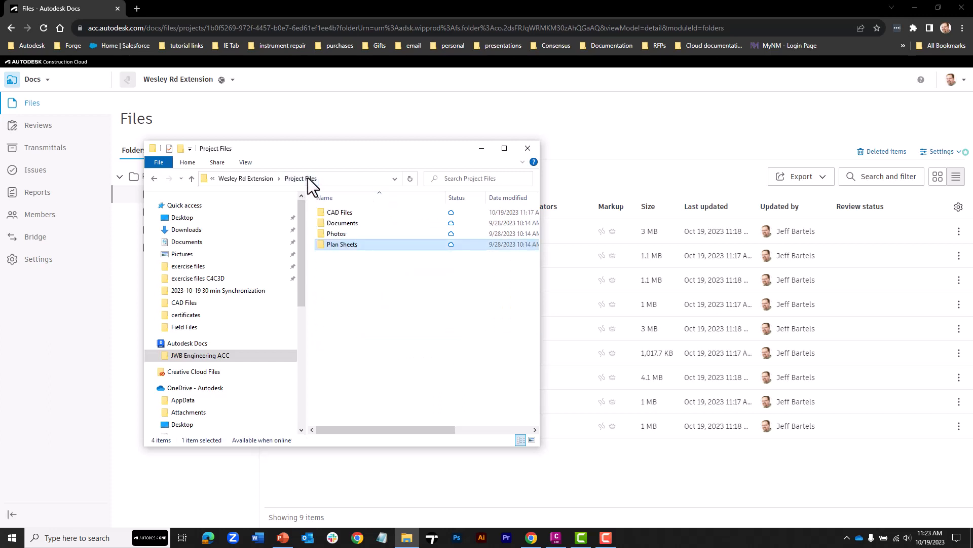
right_click(336, 242)
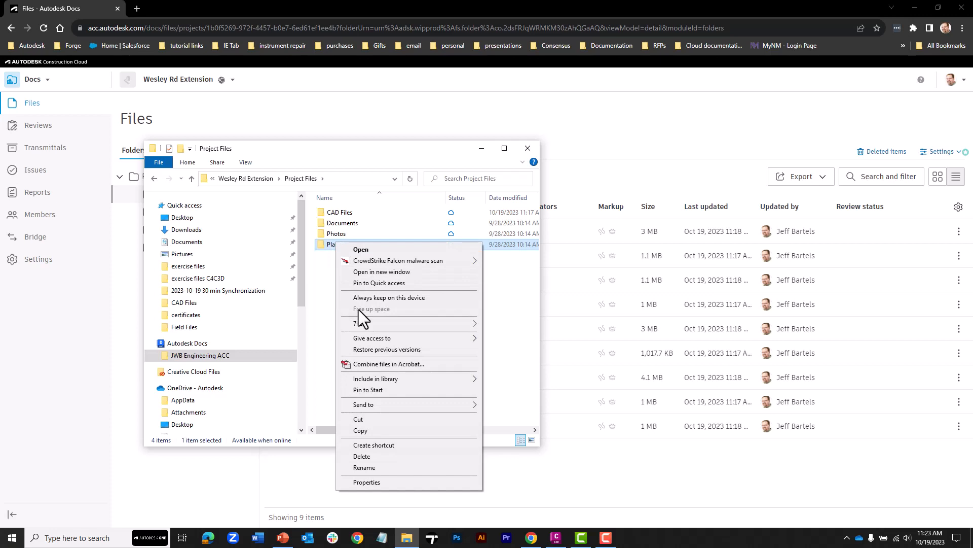
click(320, 284)
click(343, 244)
double_click(343, 244)
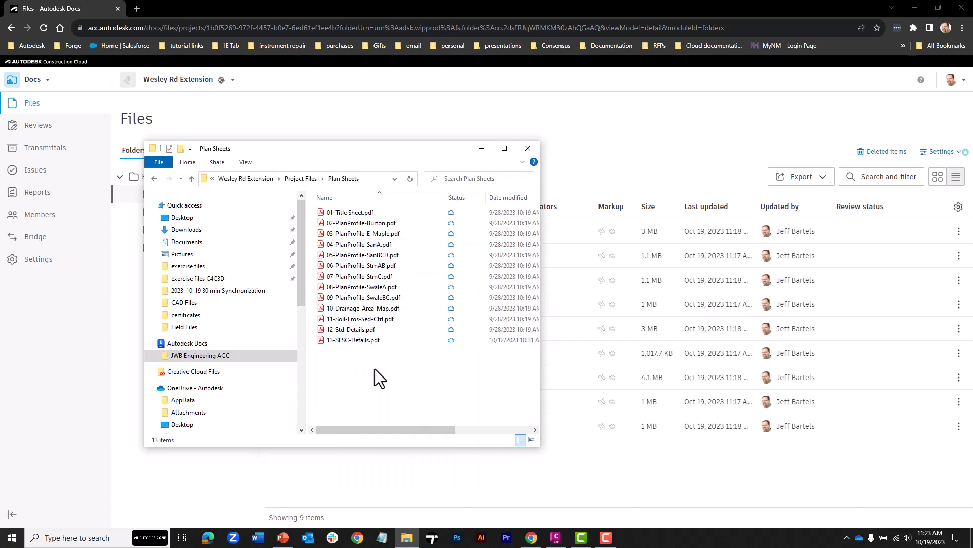
Set 13-SESC-Details.pdf to Always keep on this device and close the File Explorer window
right_click(348, 341)
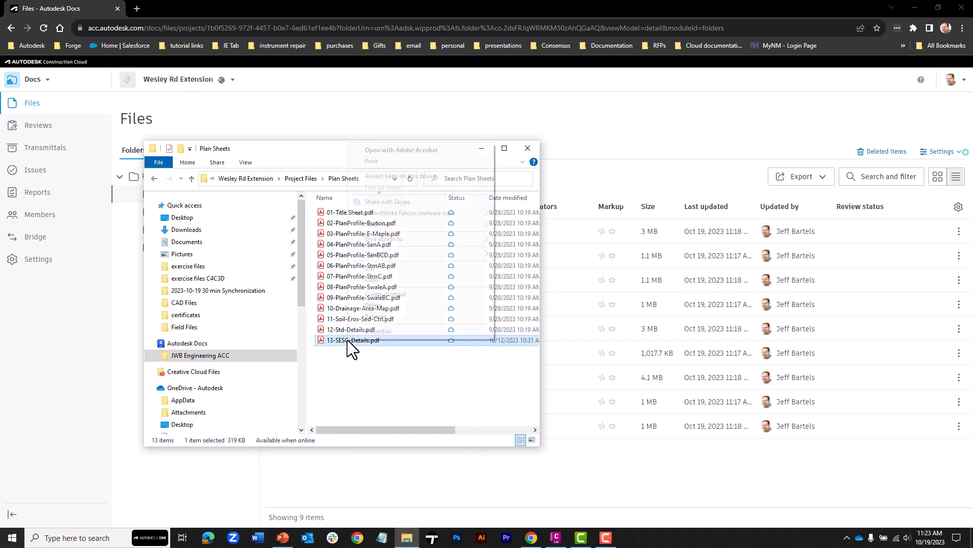
click(384, 177)
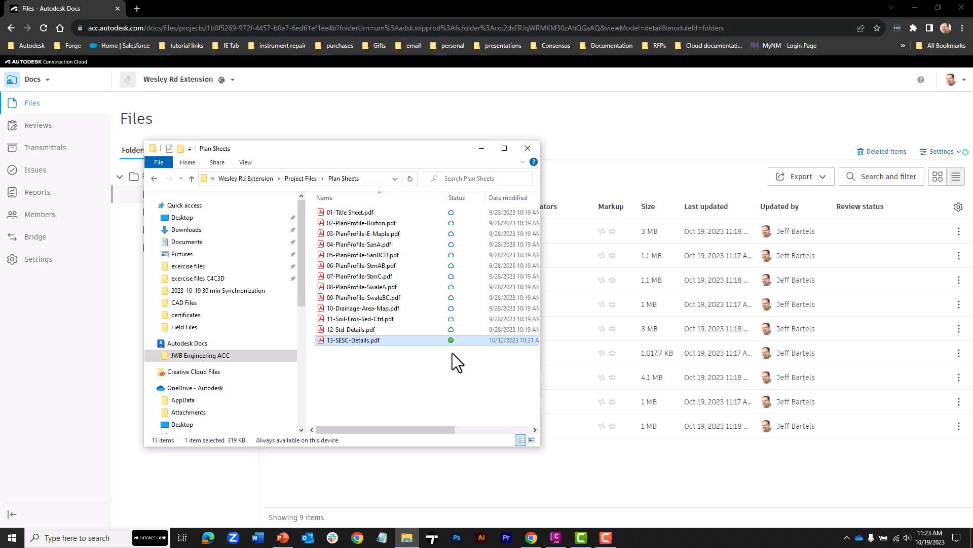
click(528, 147)
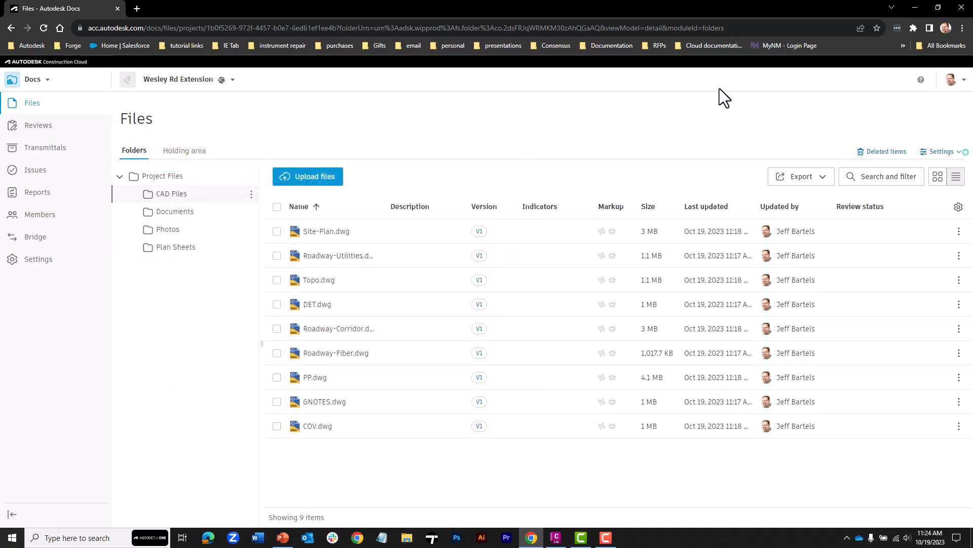
Restore and widen the browser window beside Civil 3D, and switch to Civil 3D
click(938, 7)
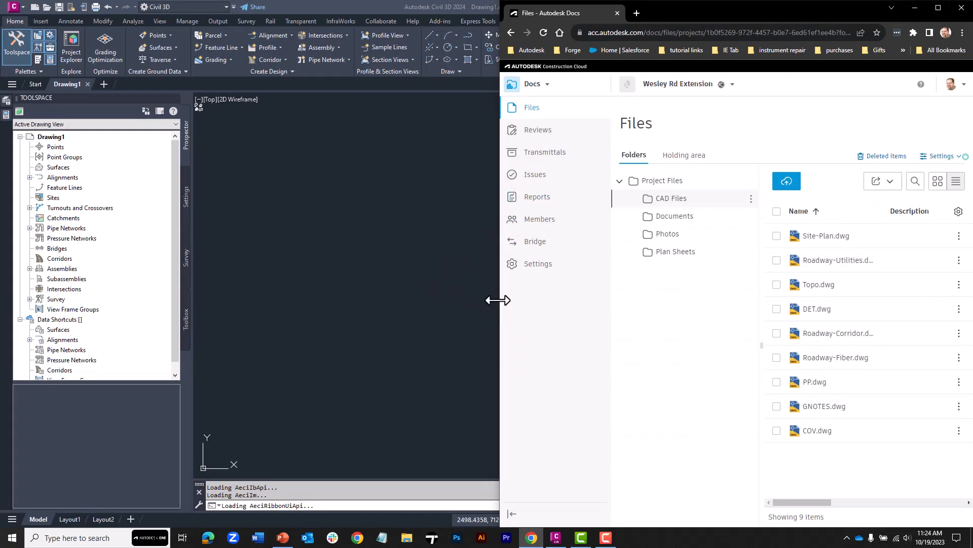
drag(501, 297, 430, 288)
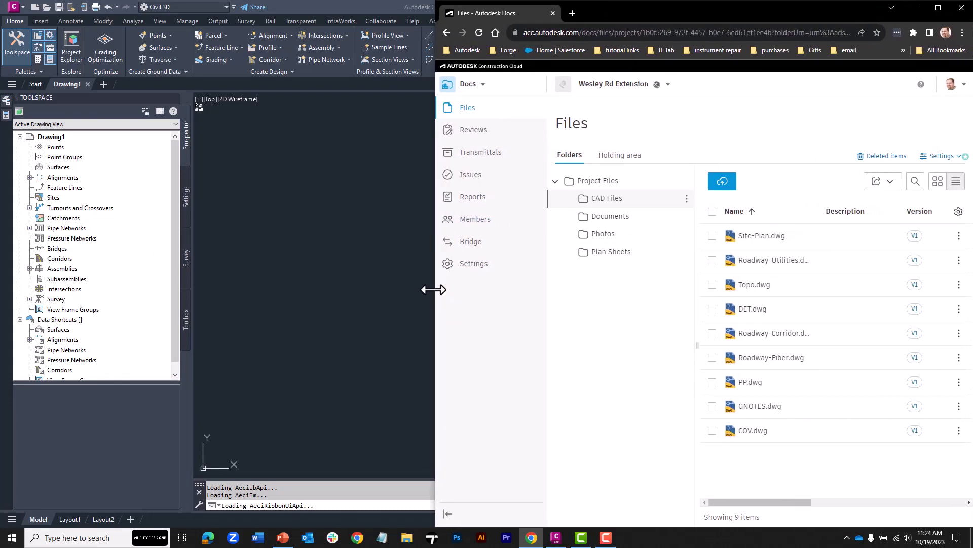
click(355, 292)
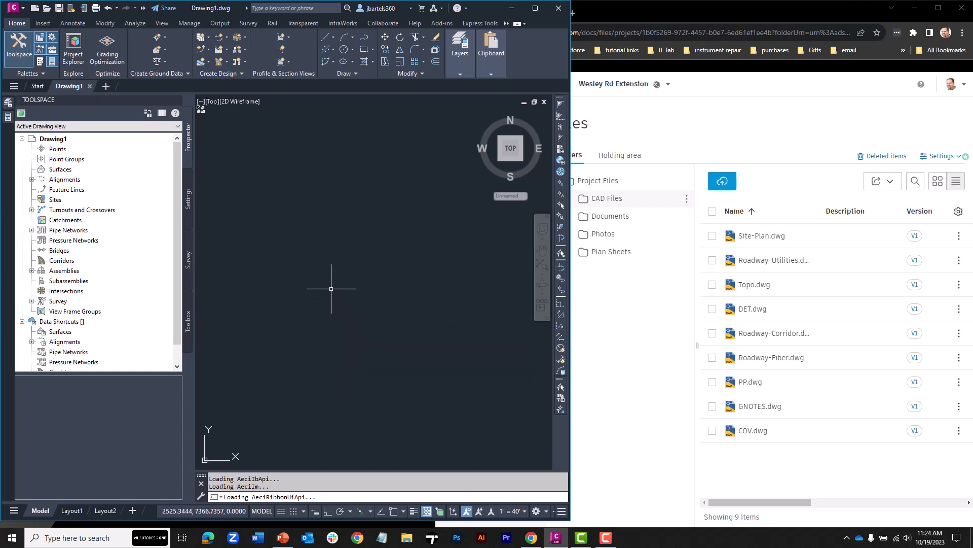
Open Roadway-Corridor.dwg from Autodesk Docs, in JWB Engineering ACC > Wesley Rd Extension > Project Files > CAD Files
click(47, 6)
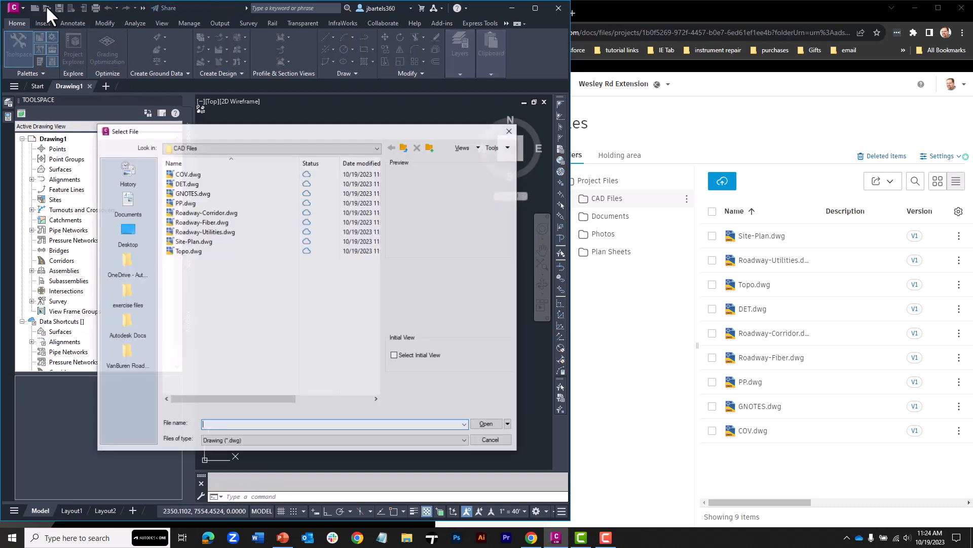
click(211, 148)
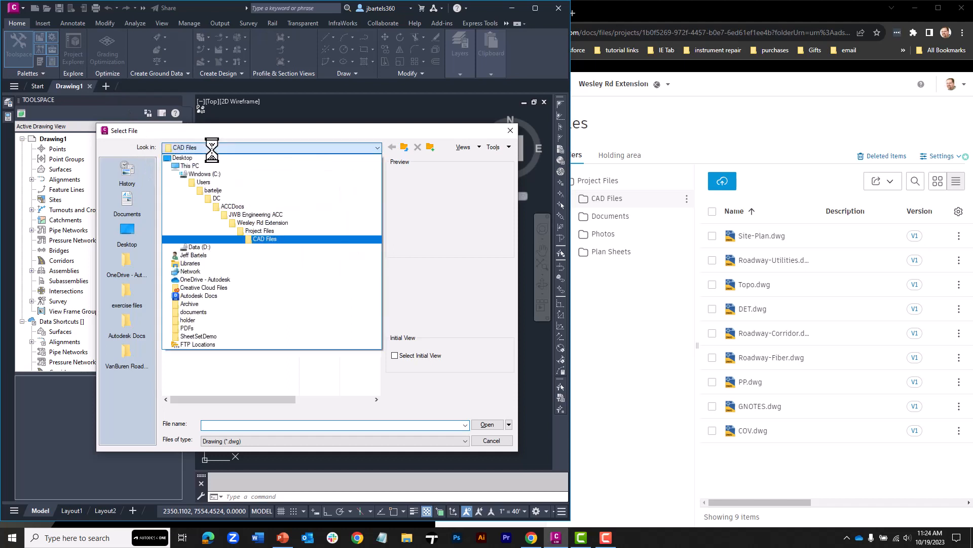
click(214, 295)
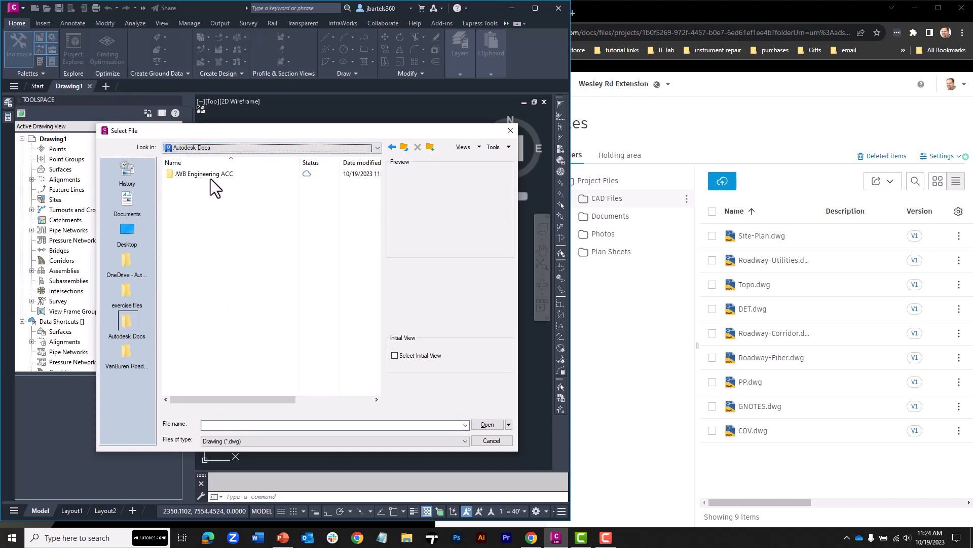
double_click(211, 176)
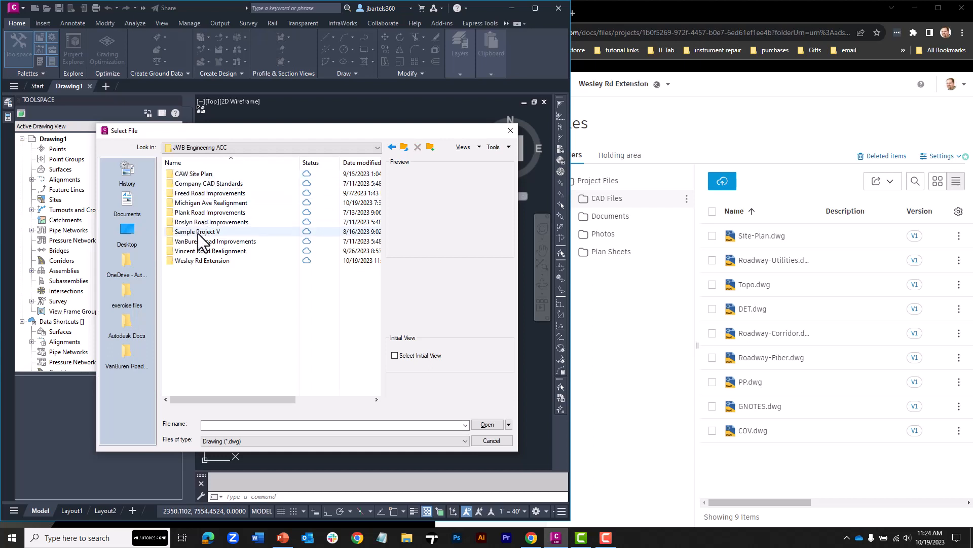
click(199, 261)
double_click(199, 261)
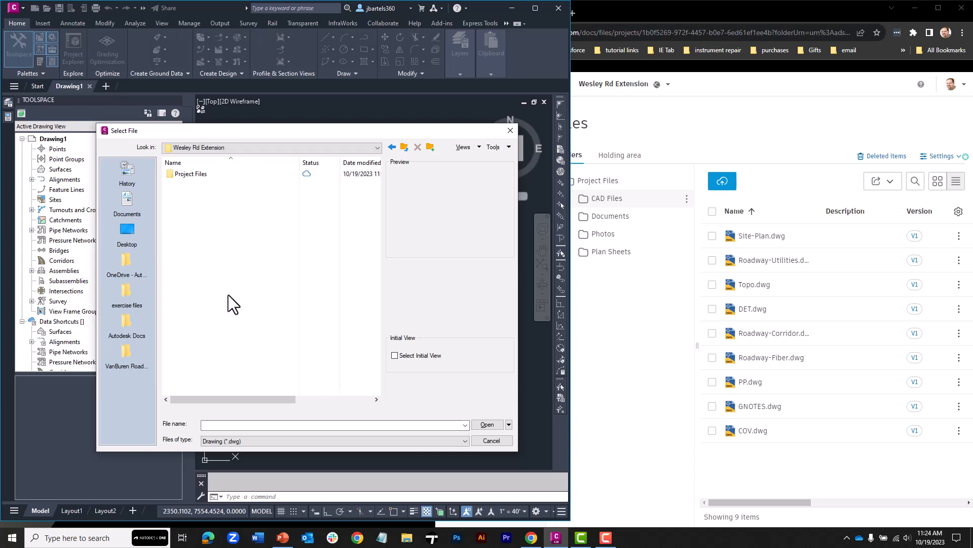
double_click(193, 174)
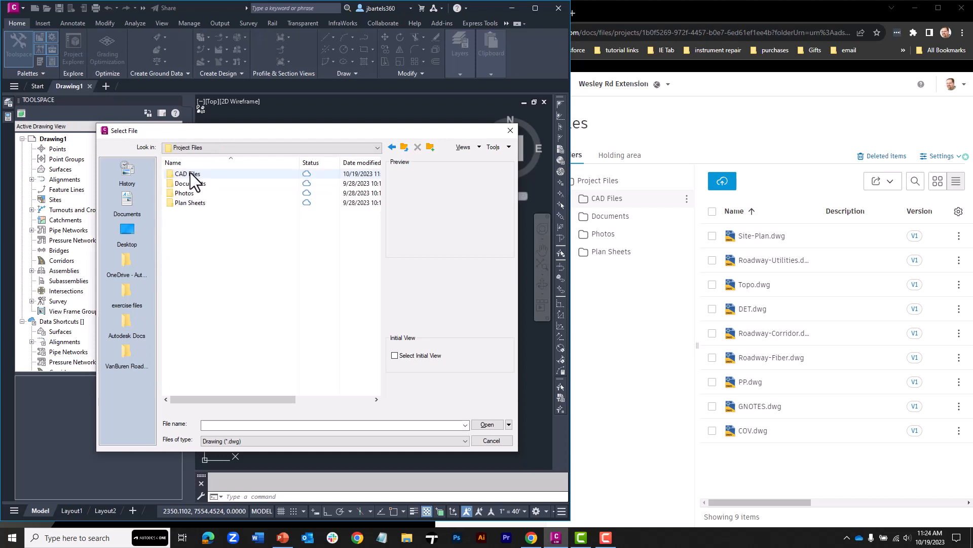
double_click(193, 174)
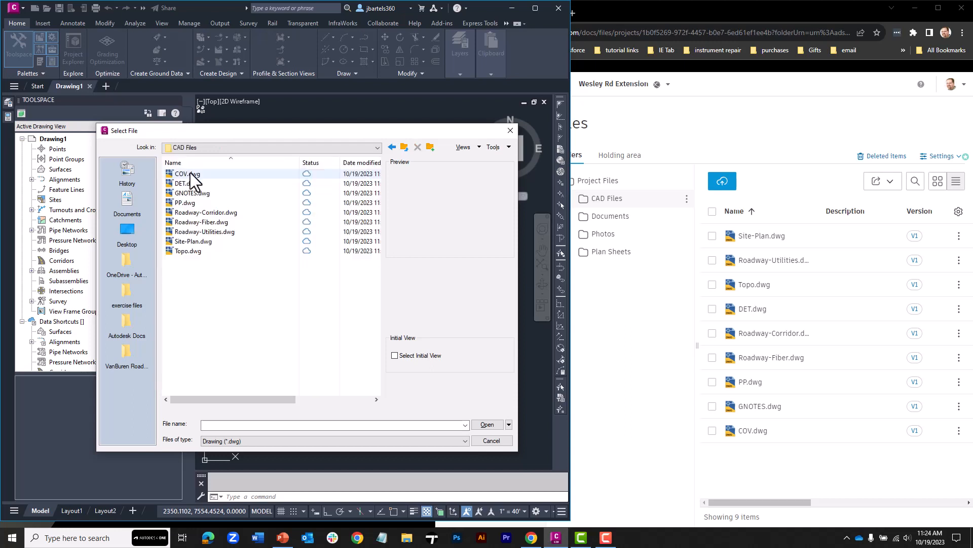
click(193, 213)
click(484, 424)
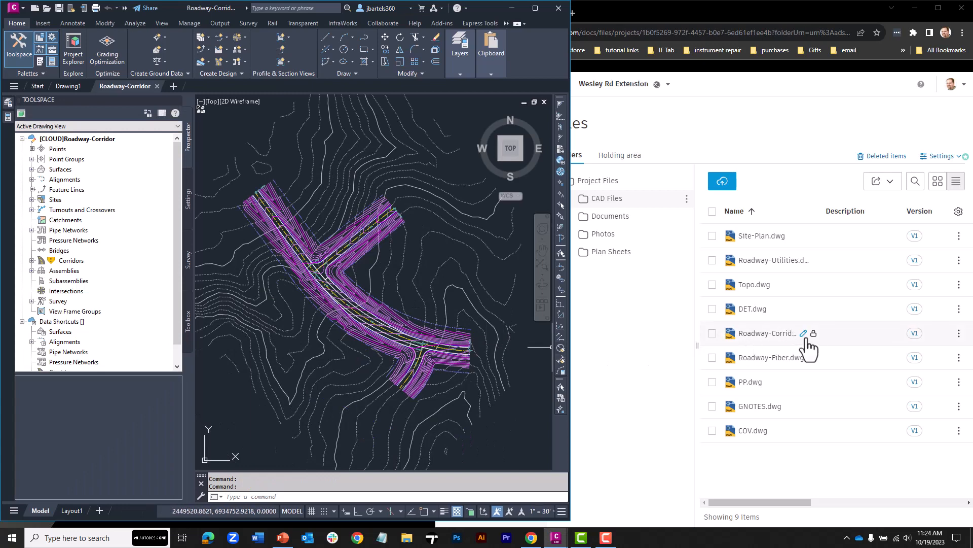
Close the Roadway-Corridor drawing in Civil 3D
mouse_move(814, 334)
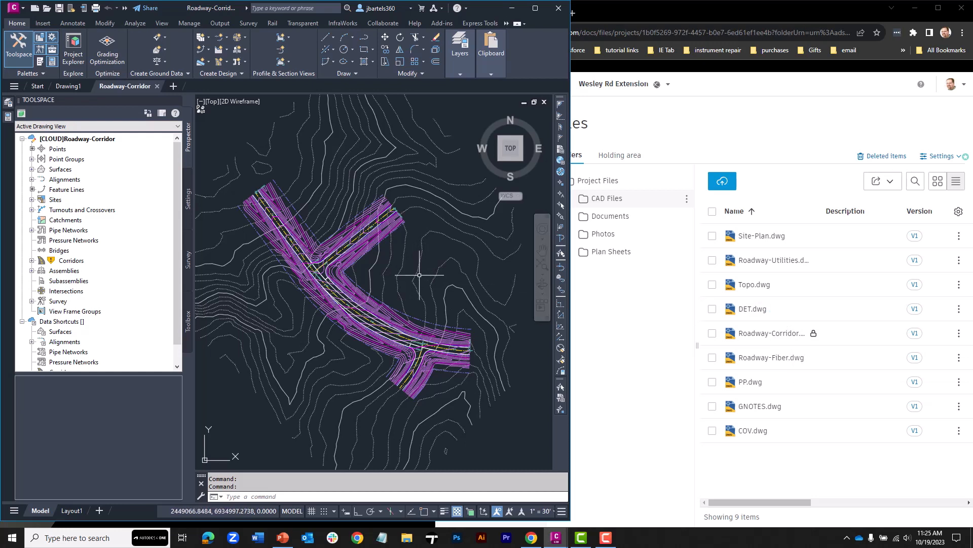
mouse_move(421, 276)
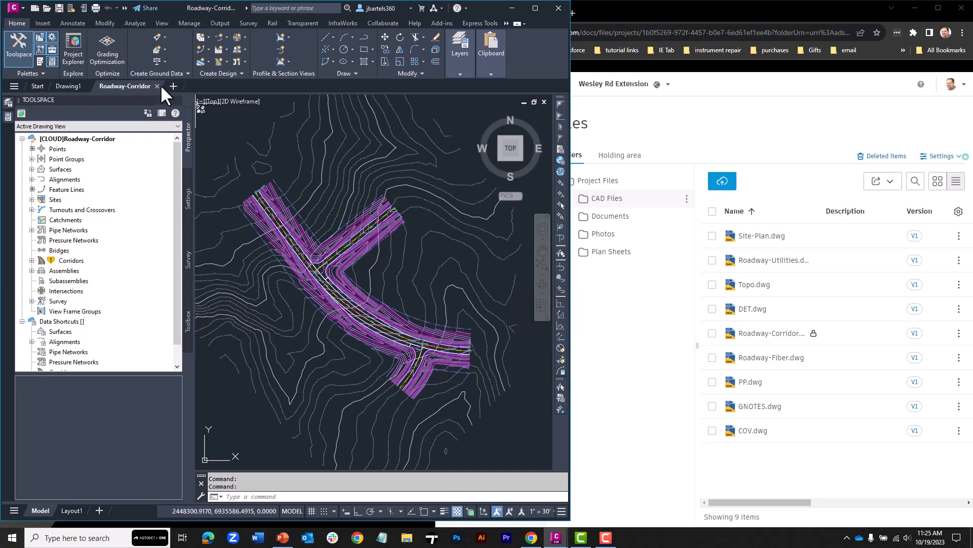
click(157, 86)
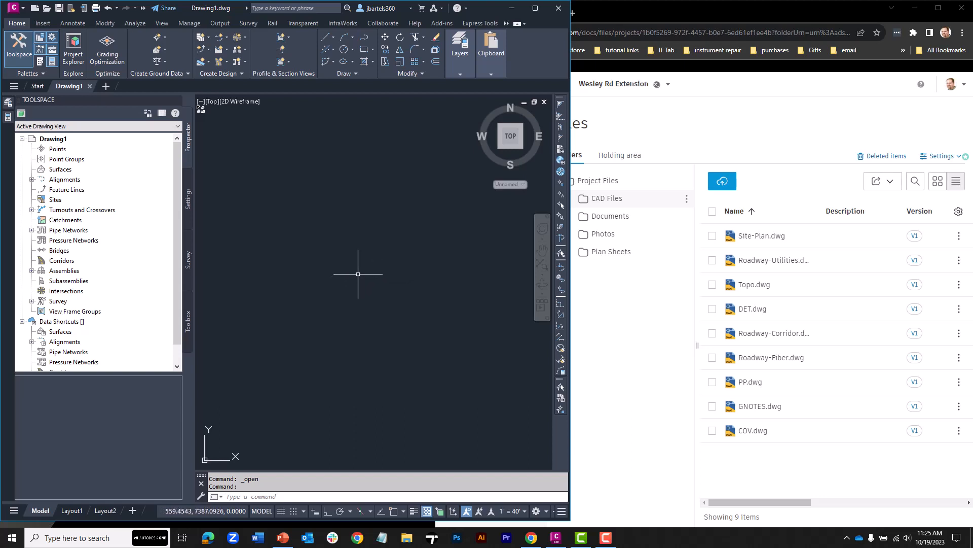
Create a new drawing from the $2024_template.dwt template
click(14, 8)
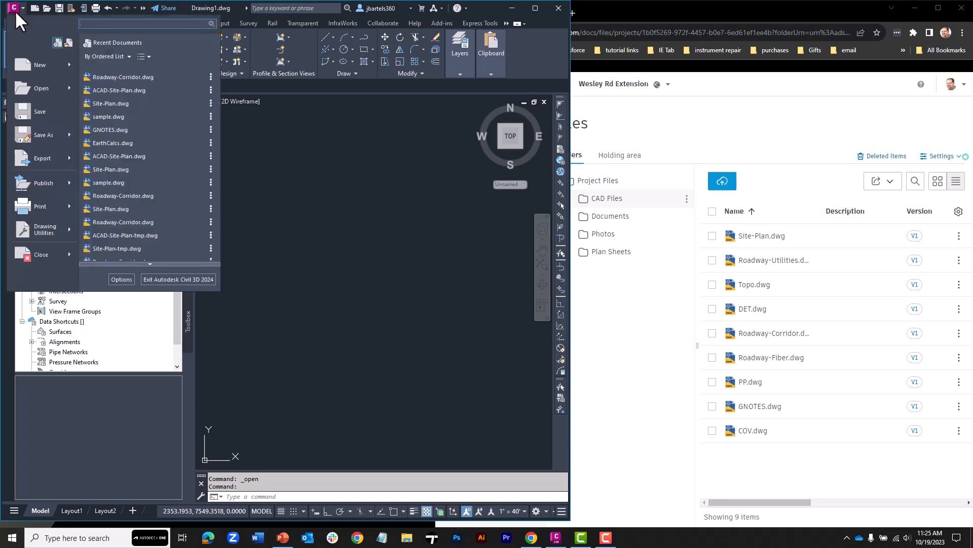
click(29, 61)
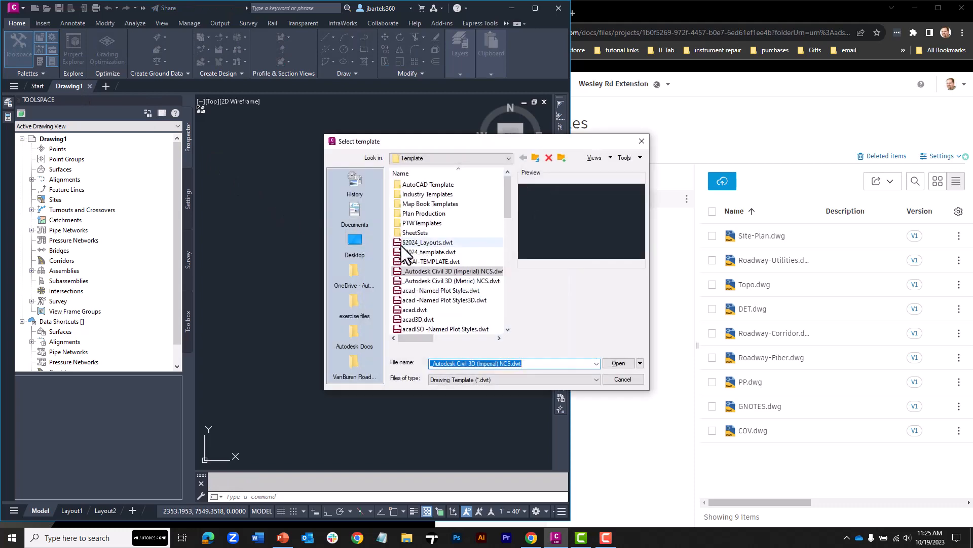
click(411, 252)
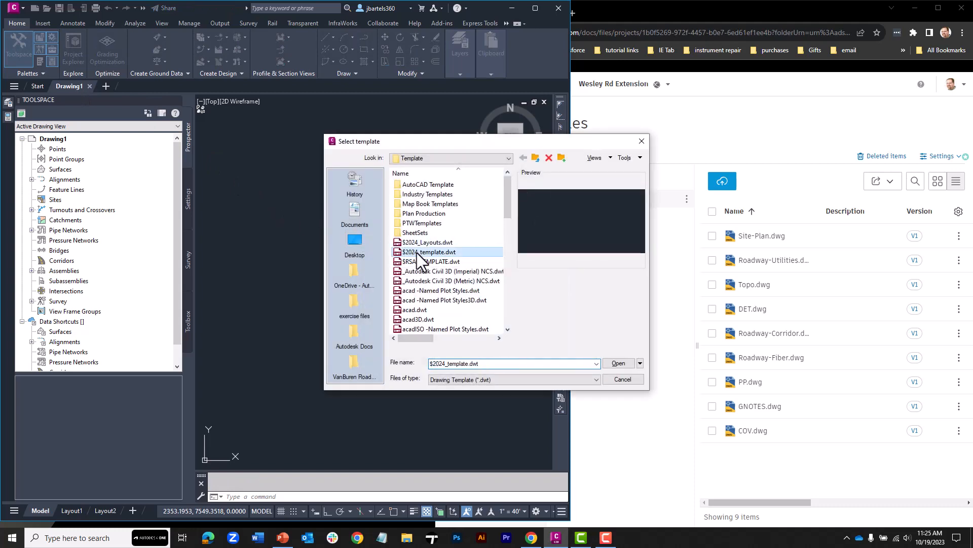
click(619, 364)
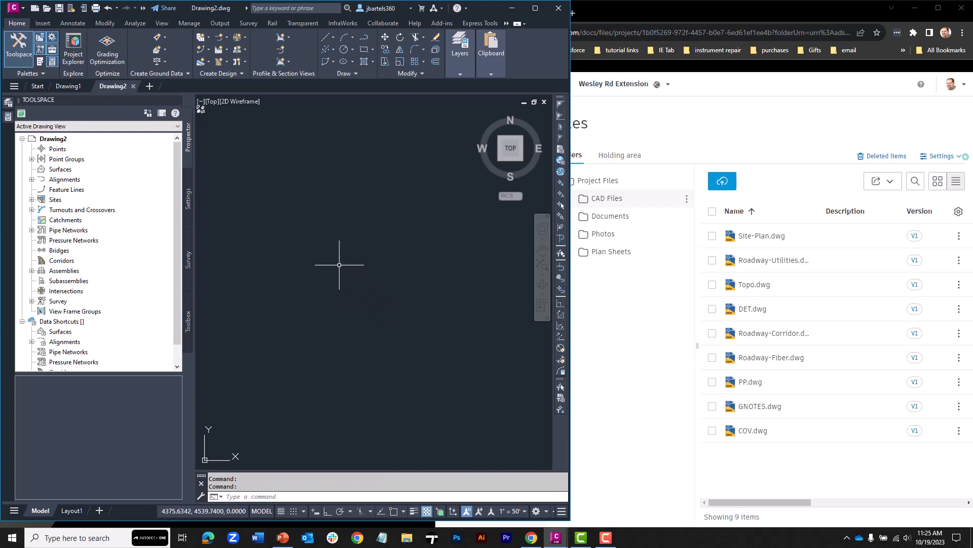
Draw a circle near the middle of the new drawing's model space
text(circle)
key(Return)
click(348, 267)
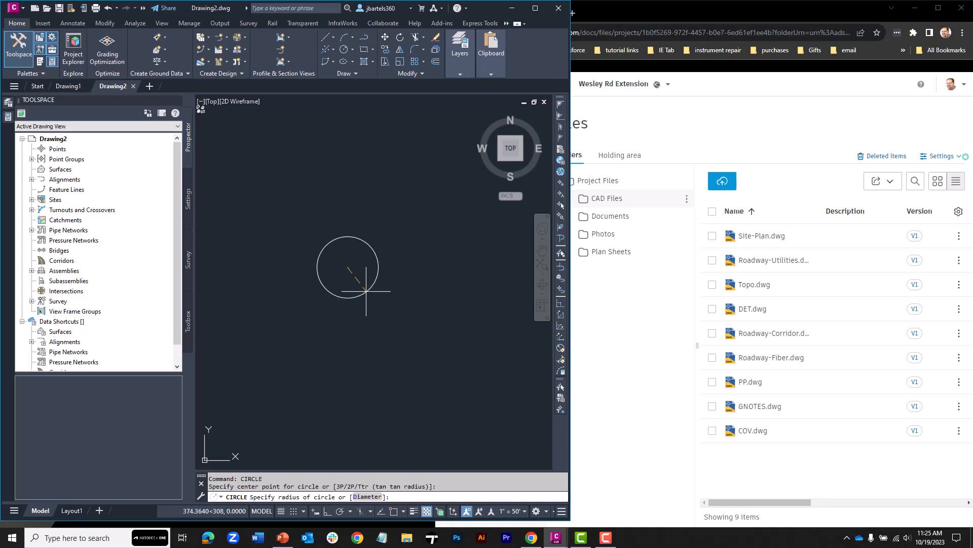
click(388, 326)
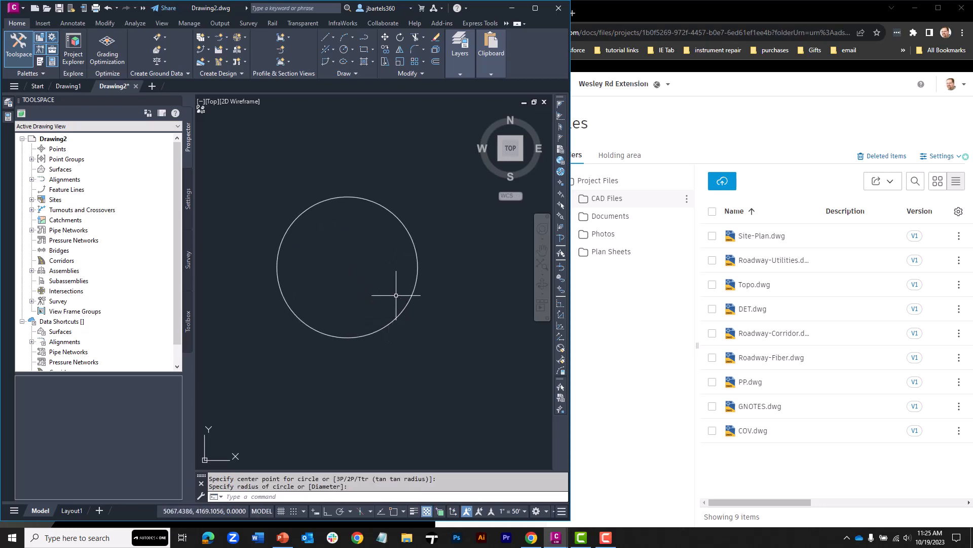
Save the new drawing as sample.dwg in the project's CAD Files folder
click(59, 8)
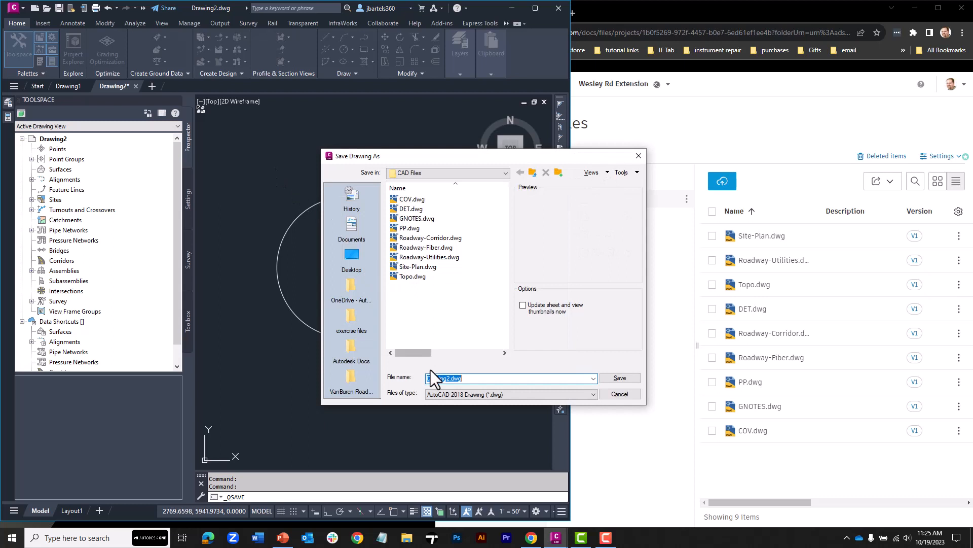
click(443, 378)
drag(449, 377, 424, 378)
text(sample)
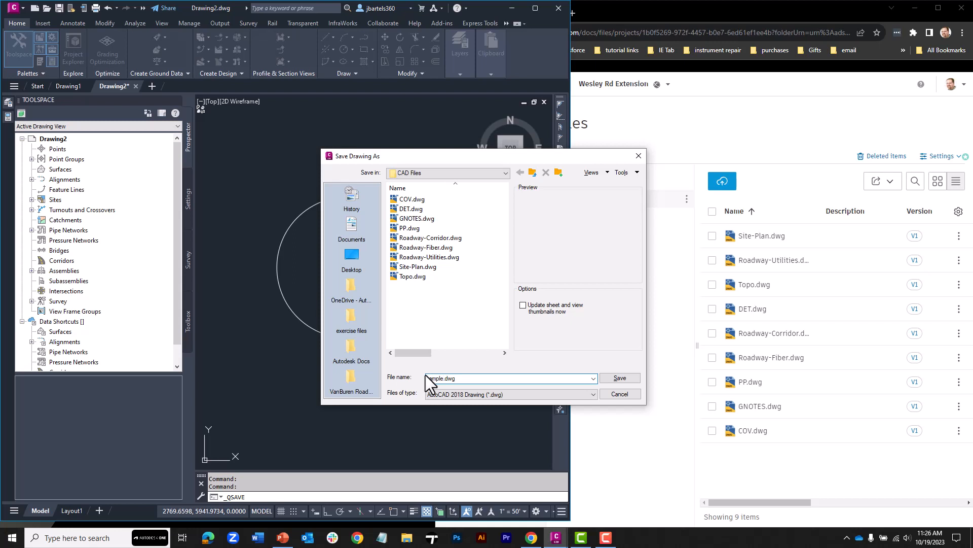
key(Return)
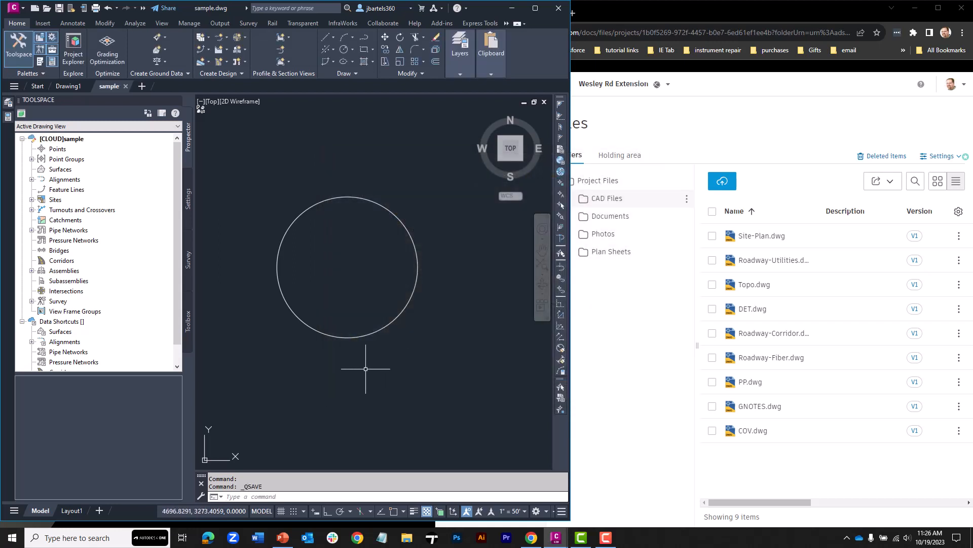
Check the upload status of sample.dwg in the Autodesk Docs Desktop Connector, and return to the Civil 3D drawing
click(847, 538)
click(845, 495)
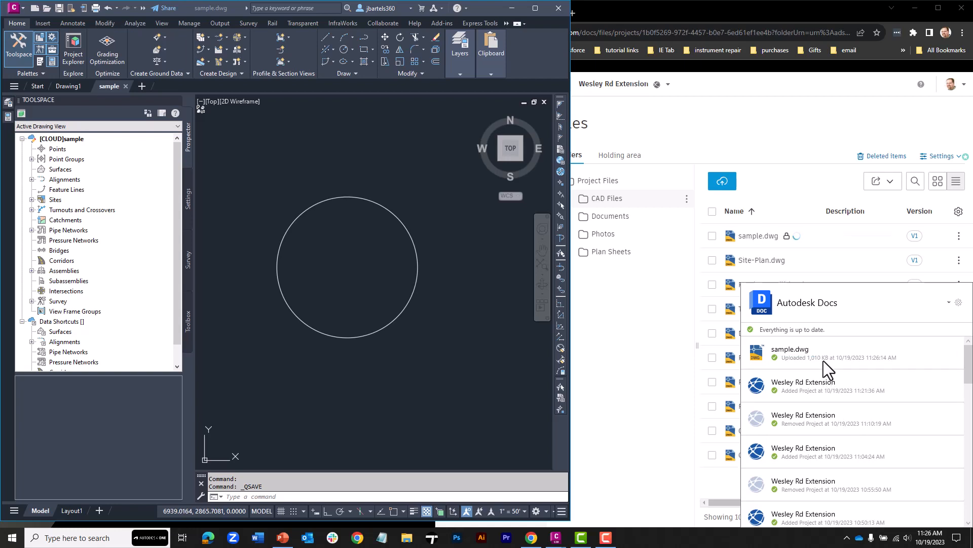
click(503, 368)
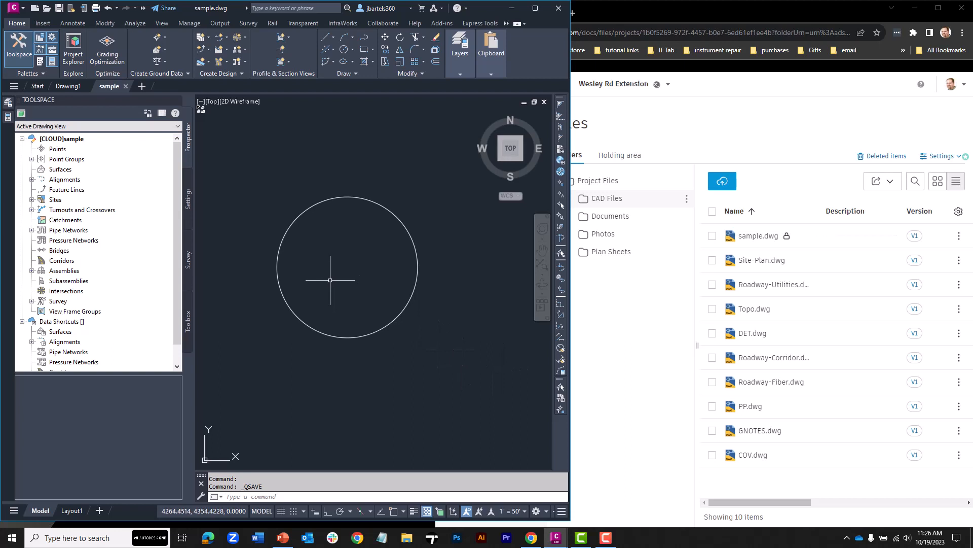
Draw two small circles side by side as eyes in the upper half of the large circle
text(circle)
key(Return)
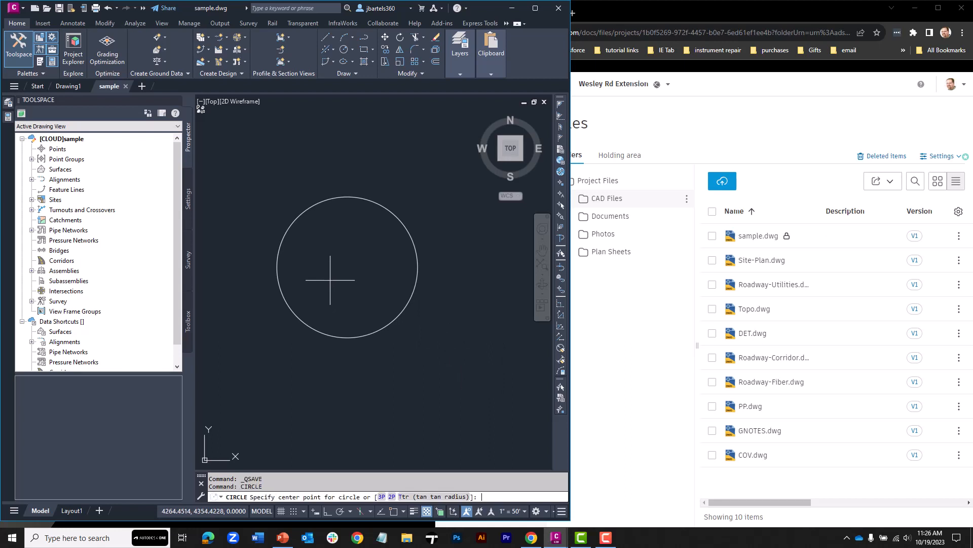
click(324, 234)
click(335, 234)
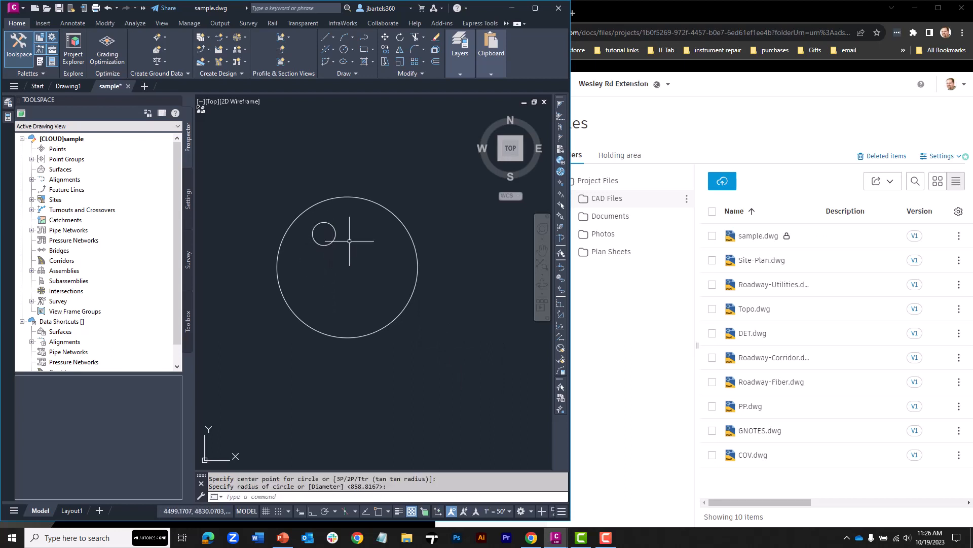
key(Return)
click(362, 234)
click(367, 245)
Draw a three-point arc as a smile below the two eyes and save the drawing
text(ar)
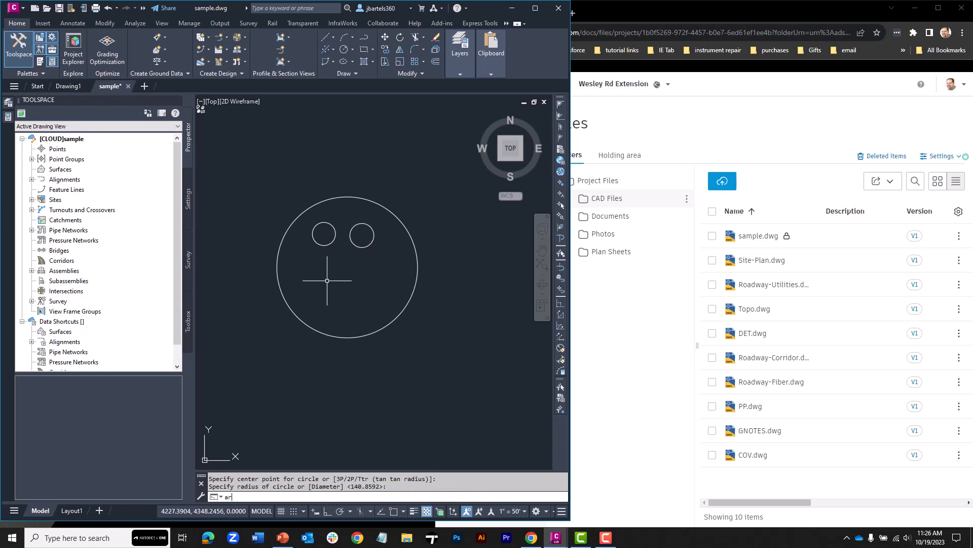
text(c)
key(Return)
click(308, 275)
click(341, 296)
click(375, 270)
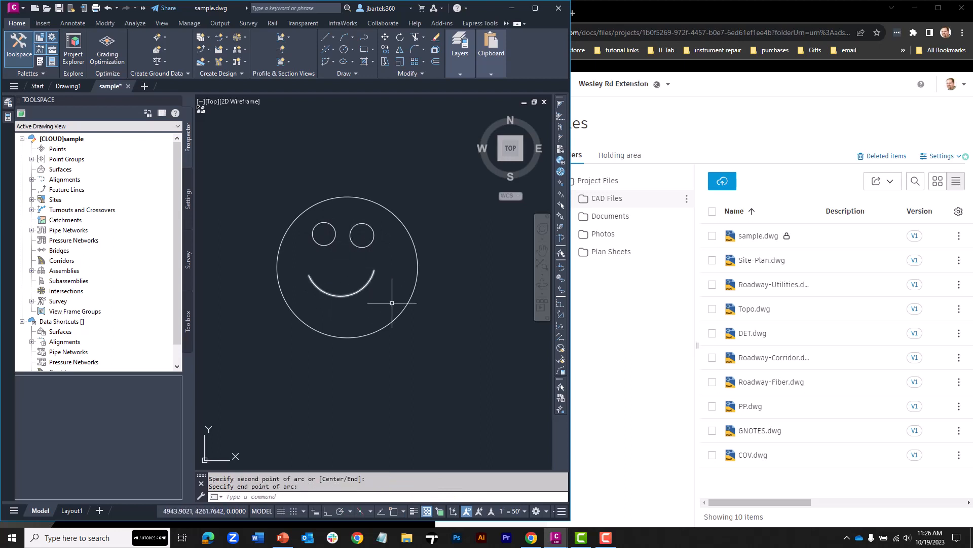
click(59, 8)
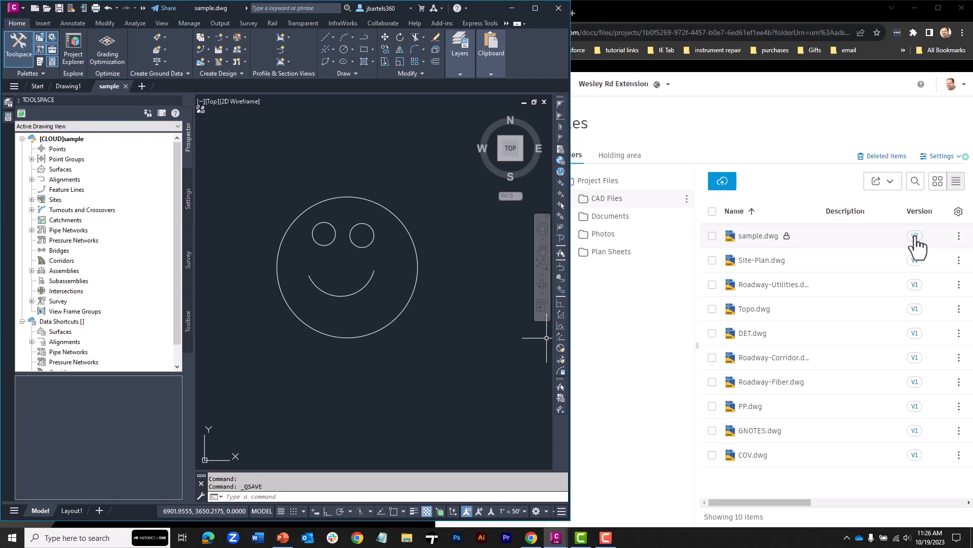
Review the version history of sample.dwg in Autodesk Docs, including the options available for V1
click(915, 237)
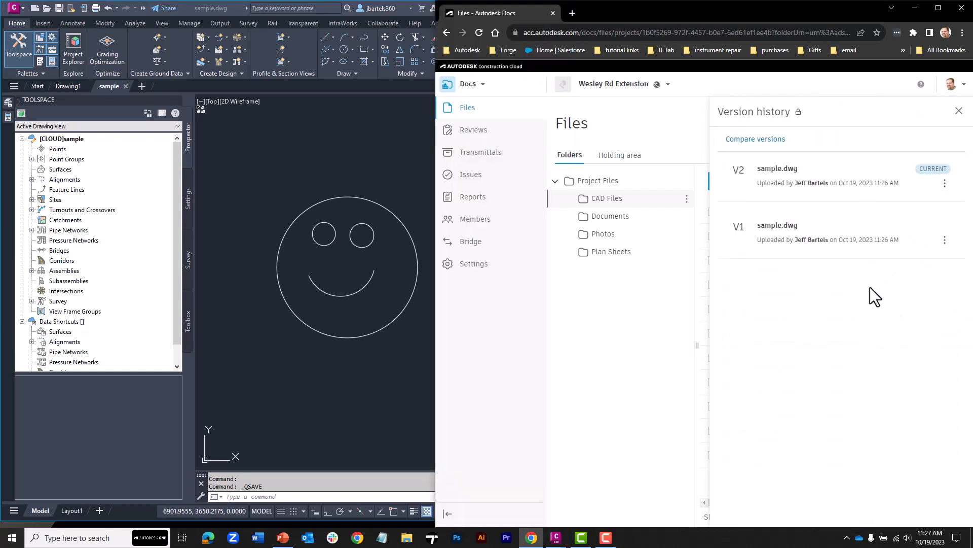
click(945, 239)
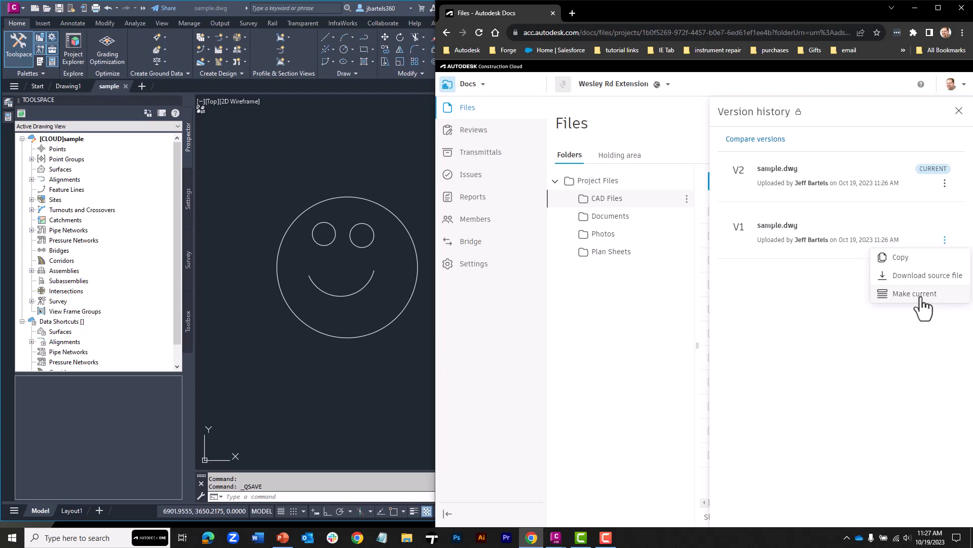
click(827, 293)
click(958, 111)
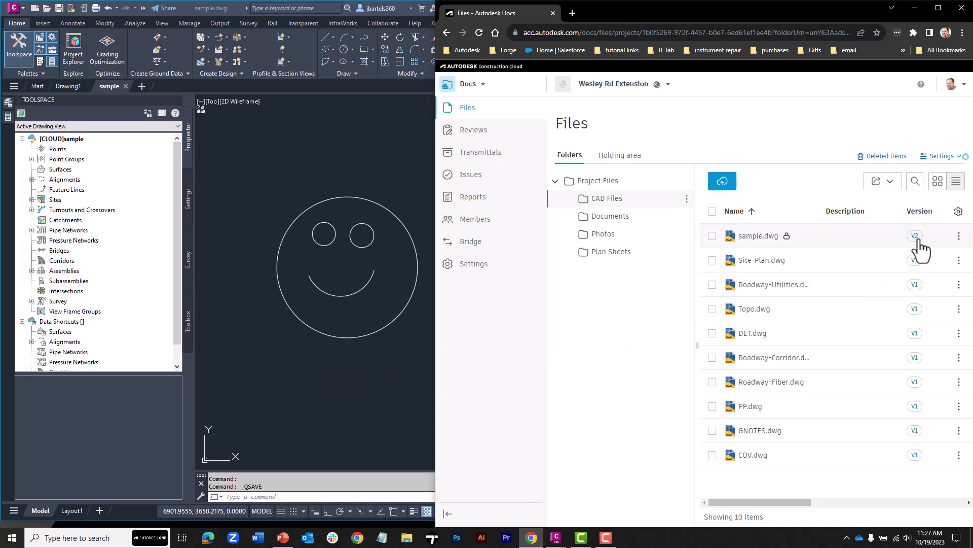
Copy the Automatic Save File Location path from the Civil 3D options and discard any option changes
click(341, 376)
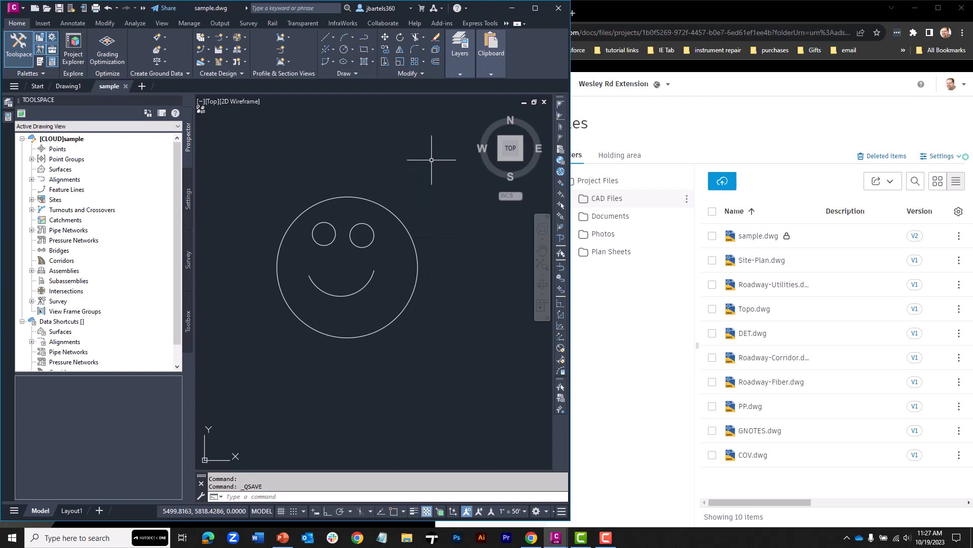
click(439, 25)
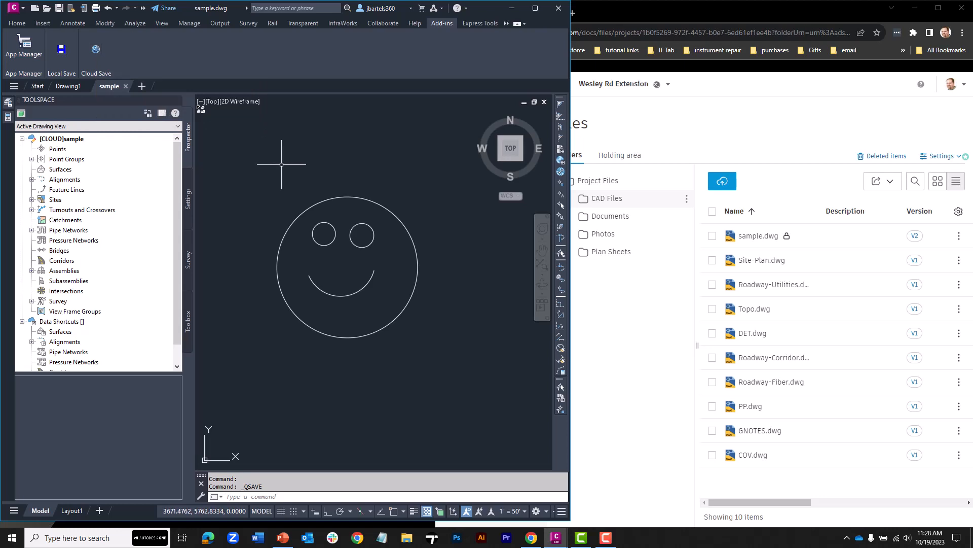
right_click(257, 137)
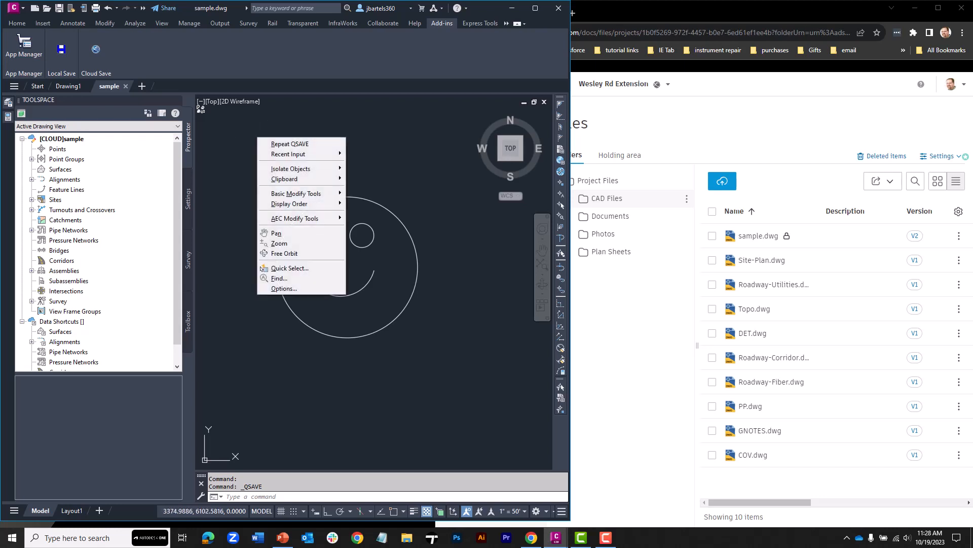
click(266, 287)
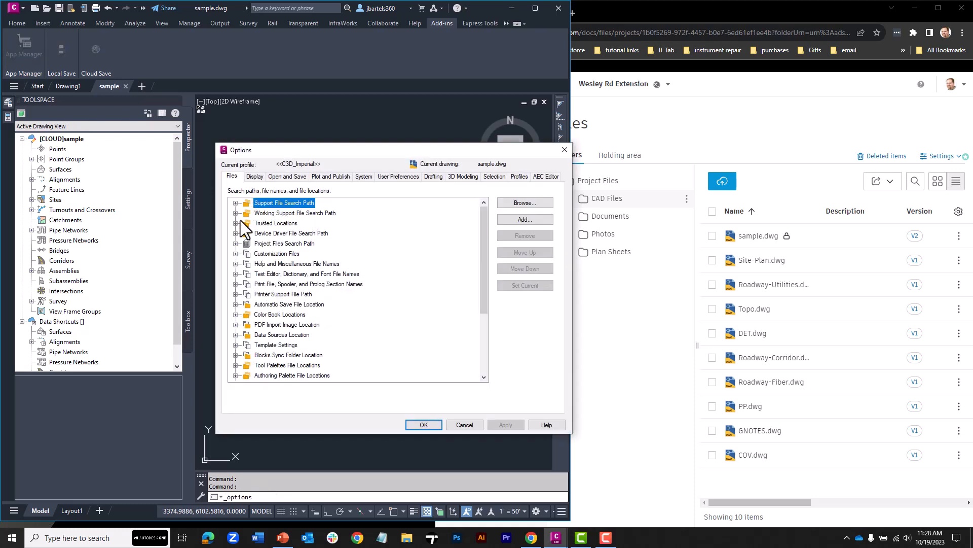
click(235, 304)
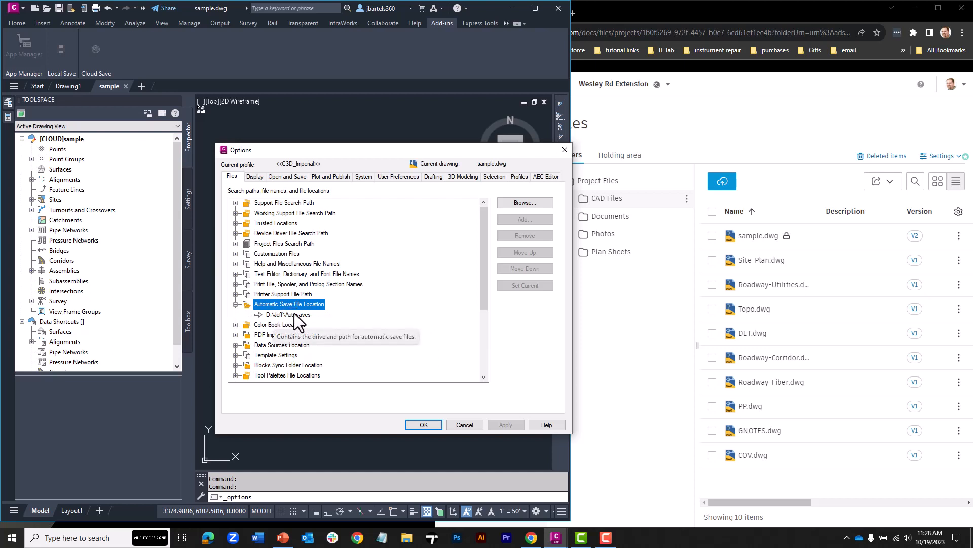
click(294, 314)
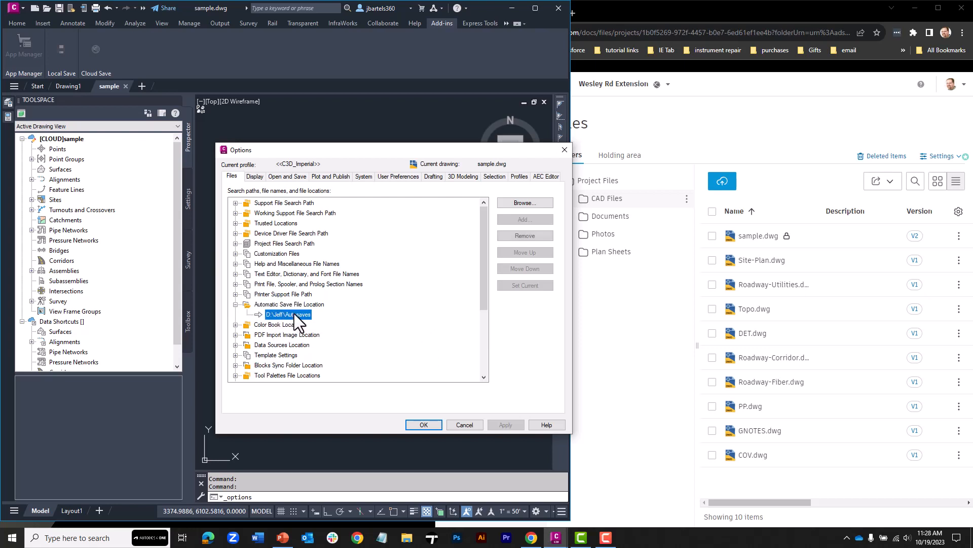
click(295, 315)
key(ctrl+c)
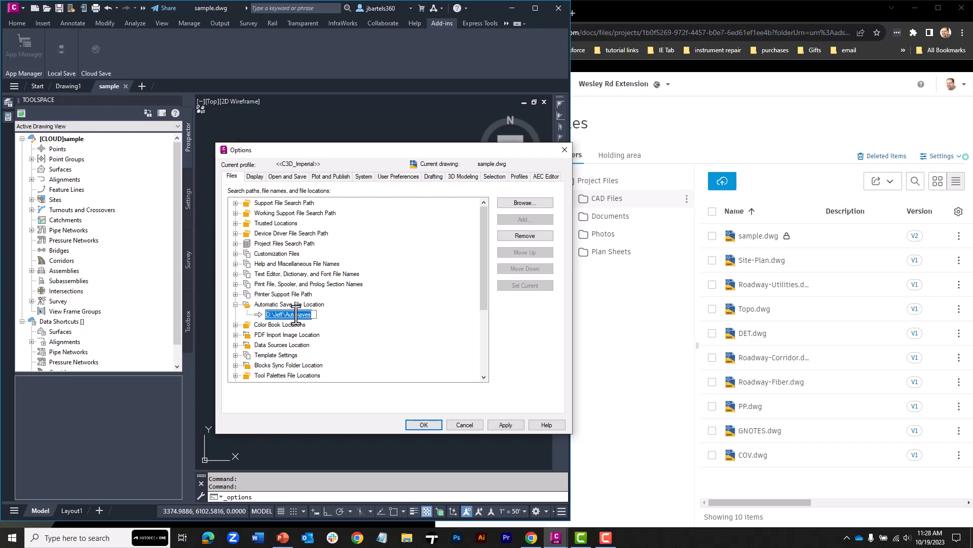
click(465, 424)
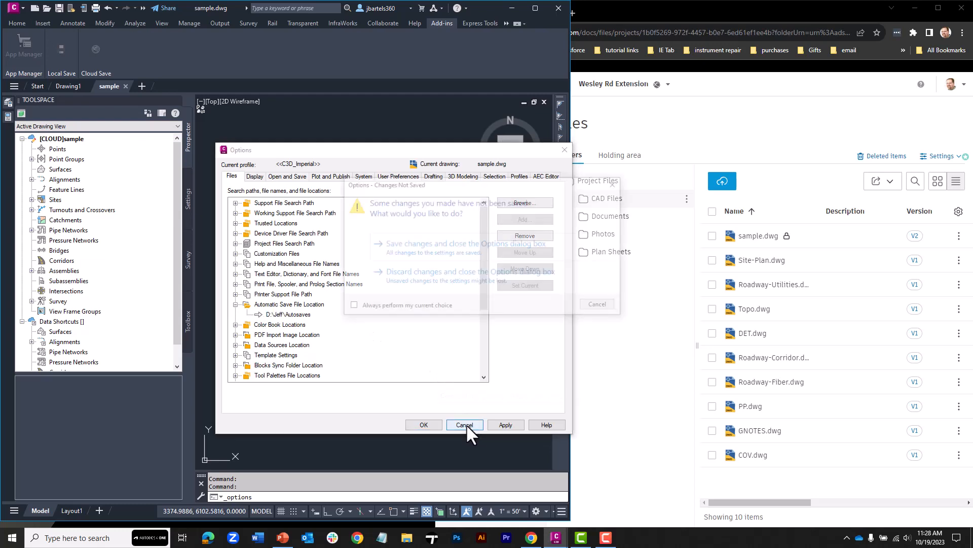
click(454, 284)
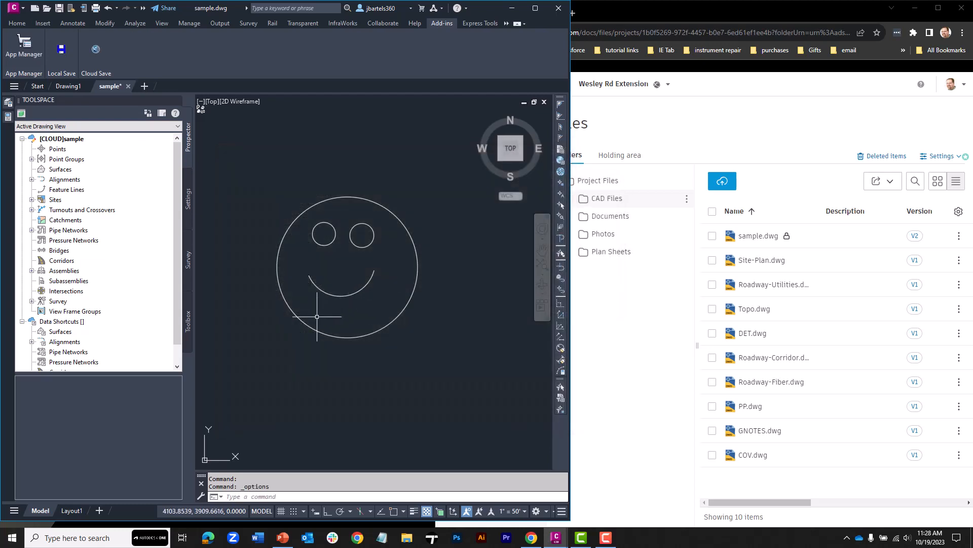
Open the copied autosave path in File Explorer and place its window over the browser, beside the drawing
key(super+e)
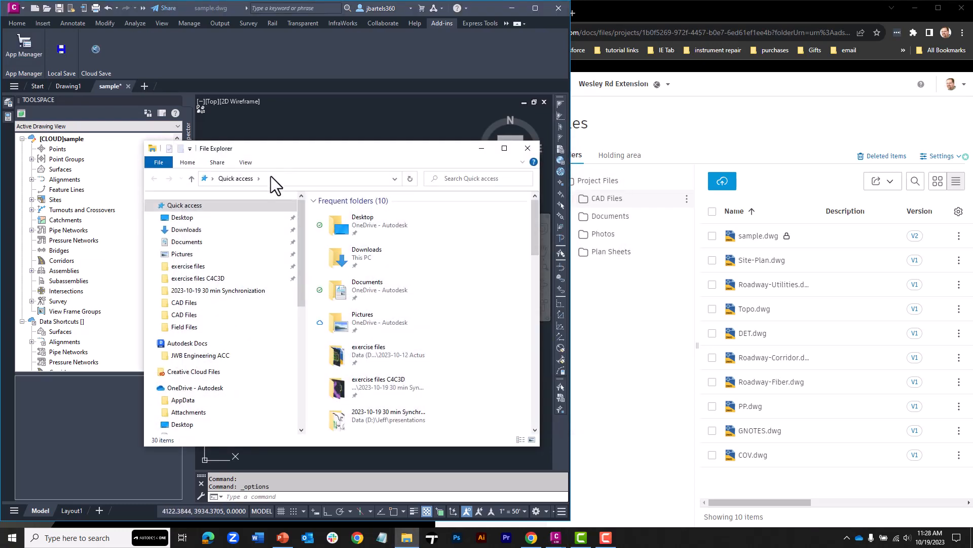
click(272, 178)
key(ctrl+v)
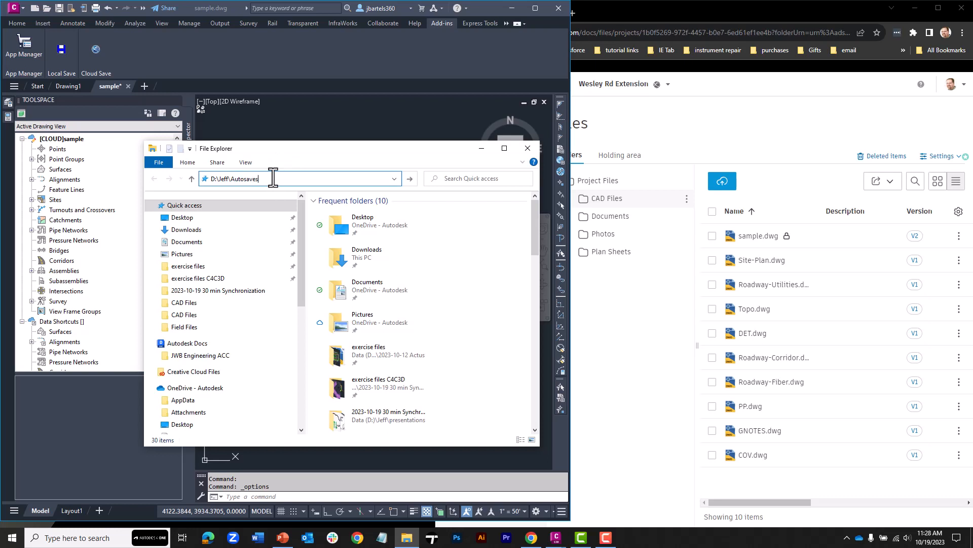
key(Return)
mouse_move(319, 147)
mouse_down()
mouse_move(507, 161)
mouse_move(737, 127)
mouse_move(751, 116)
mouse_up()
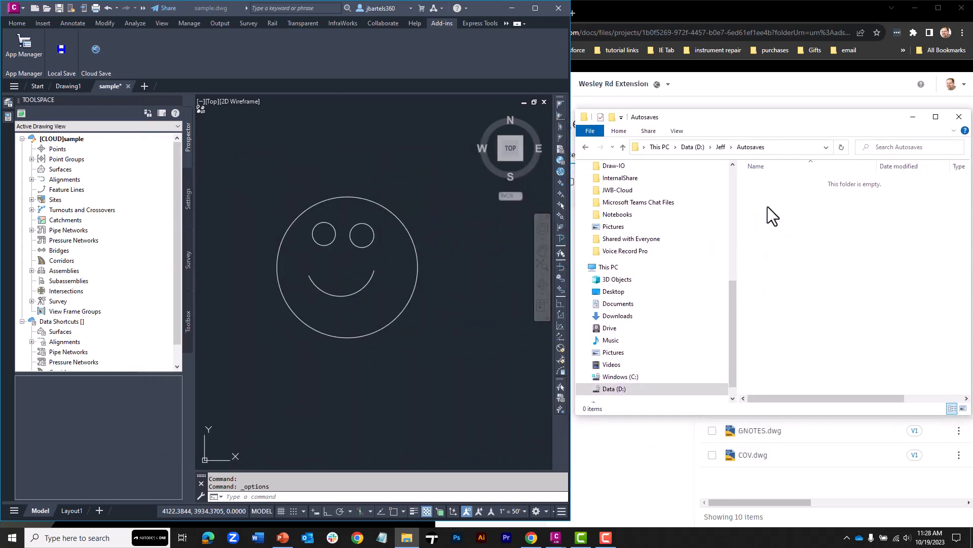
Draw a small pupil circle inside each eye and a nose circle between the eyes and the smile
click(350, 181)
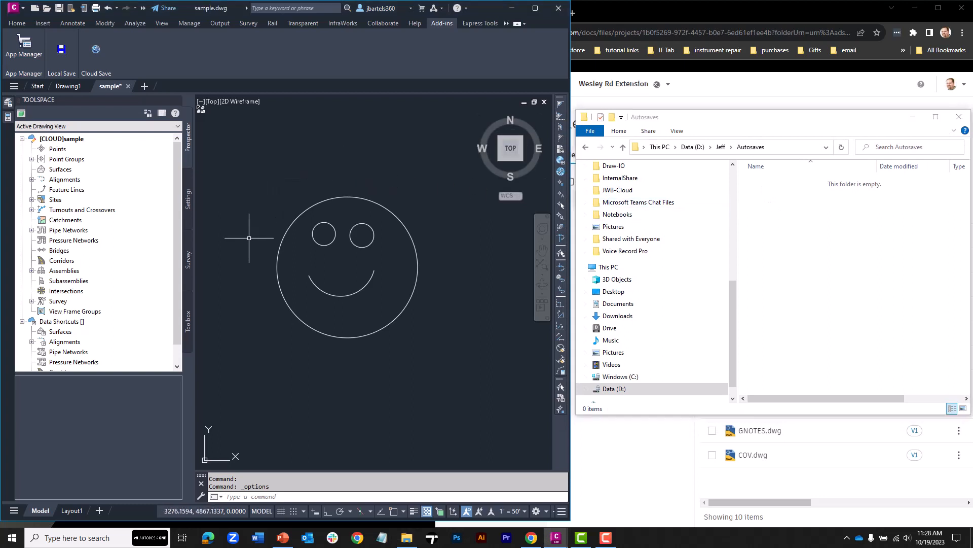
text(circle)
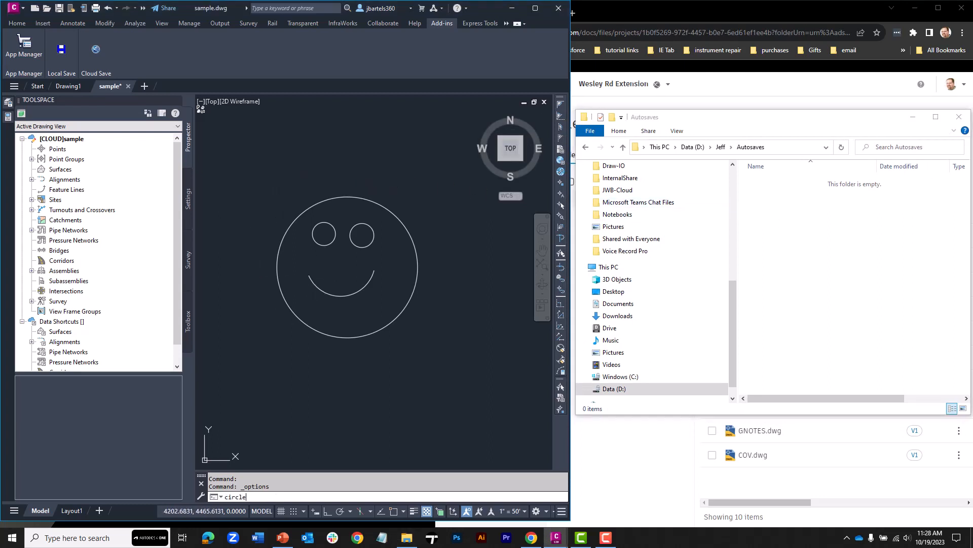
key(Return)
click(324, 234)
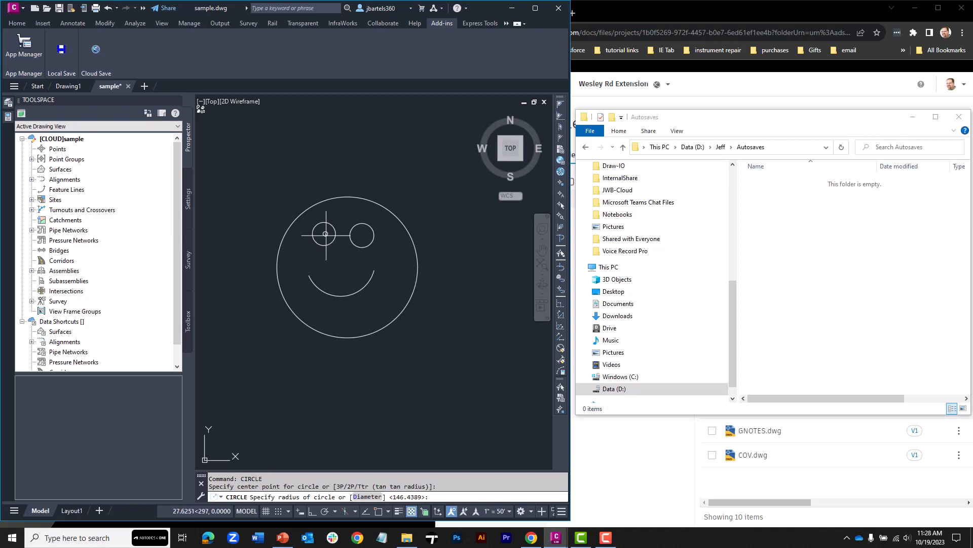
click(327, 234)
key(Return)
click(361, 236)
click(366, 236)
key(Return)
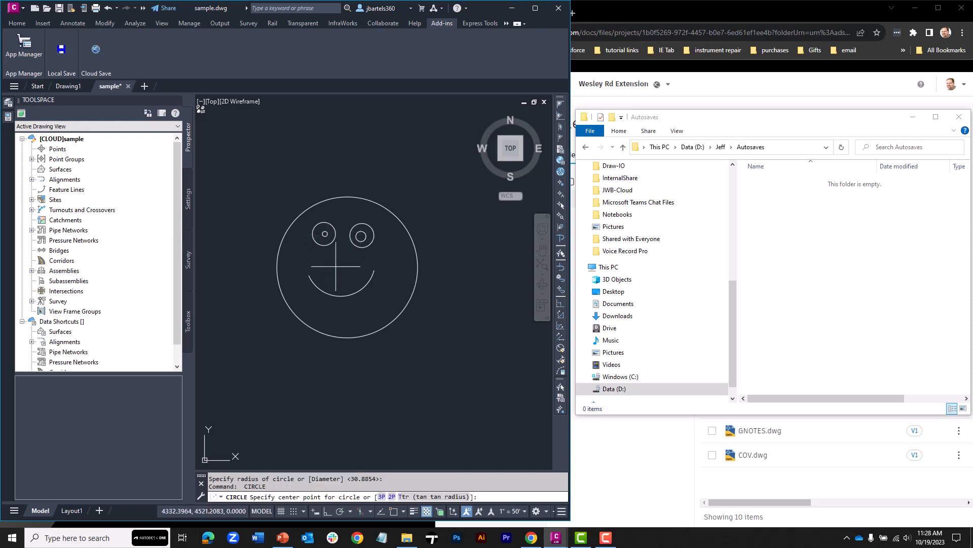
click(338, 259)
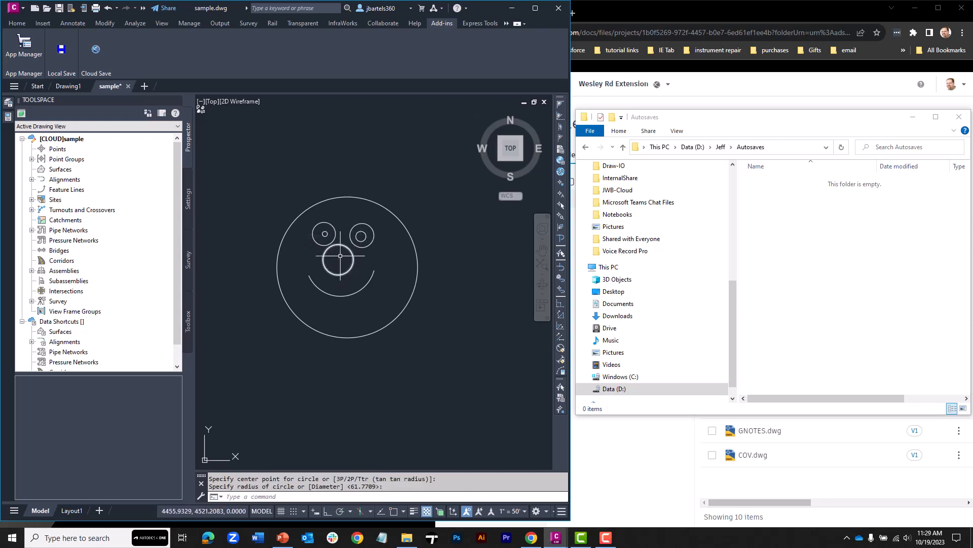
Run a Local Save of sample.dwg and close the Autosaves folder window
click(60, 48)
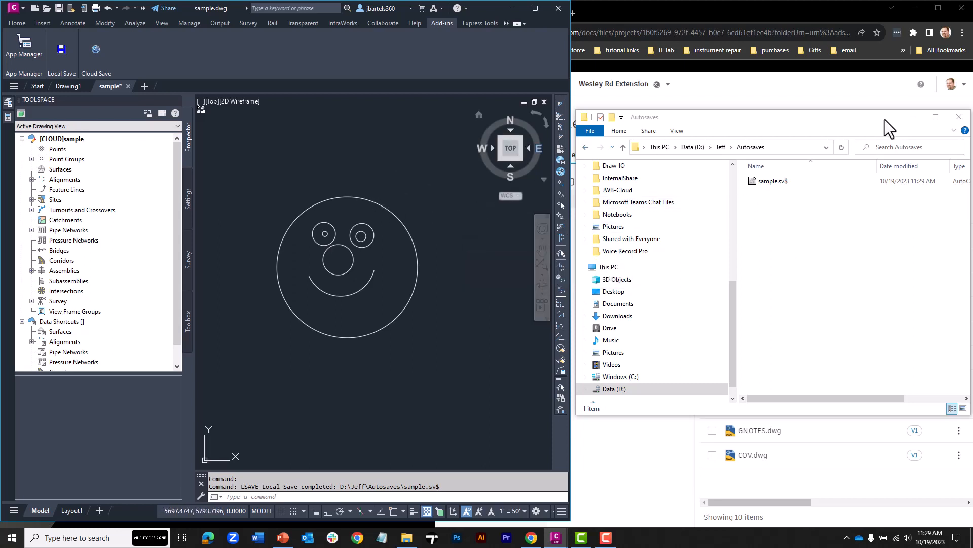
click(959, 117)
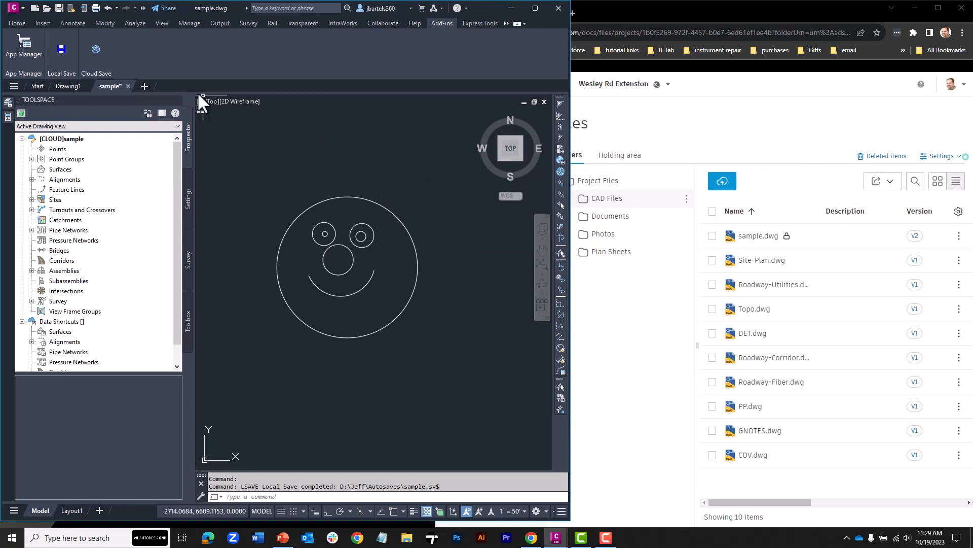
Save sample.dwg to the project with Cloud Save and close the drawing
click(94, 47)
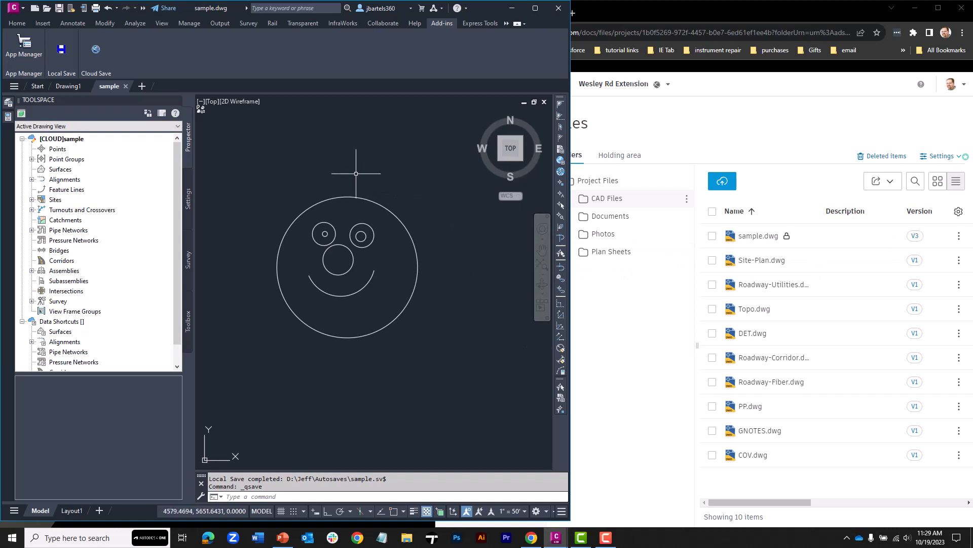
click(125, 87)
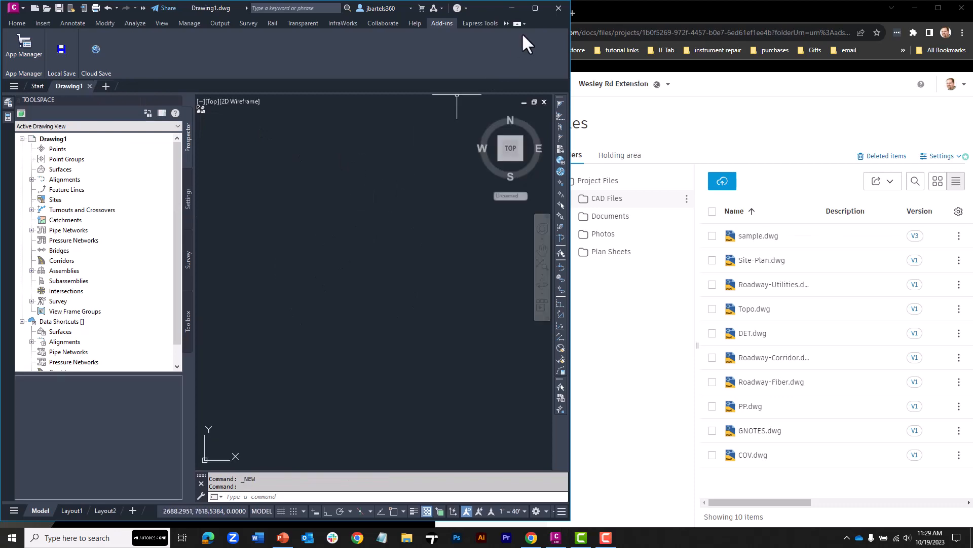
Maximize Civil 3D and open the JWB Engineering ACC folder under Autodesk Docs in File Explorer
click(535, 8)
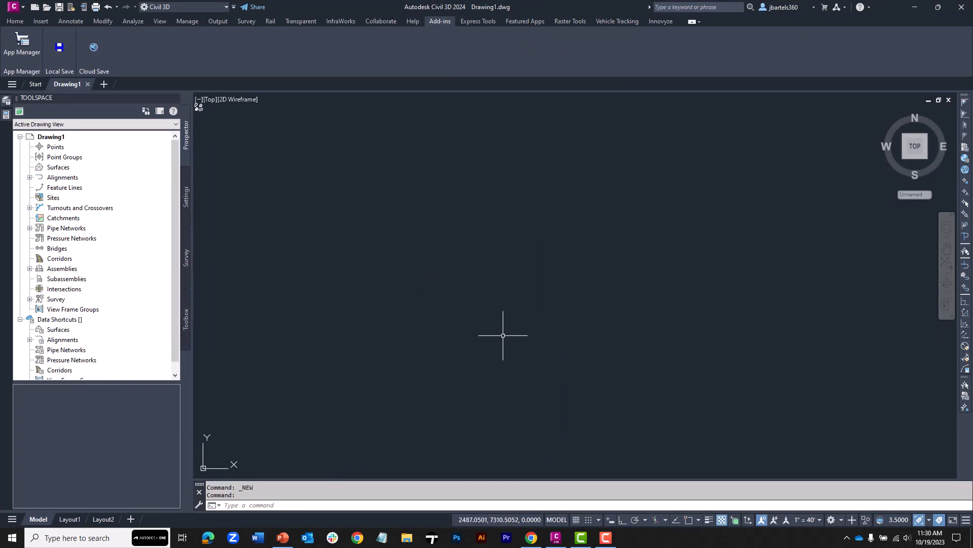
key(super+e)
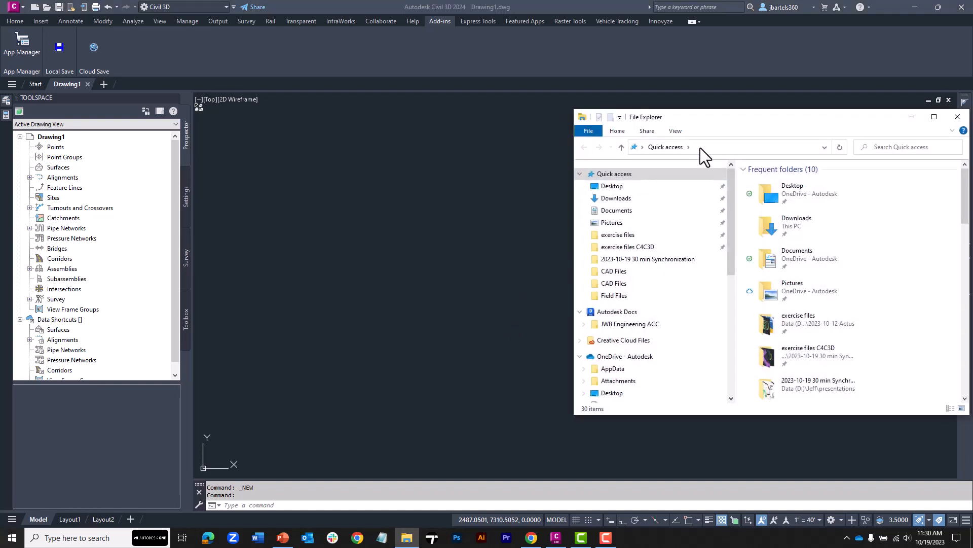
drag(724, 119, 343, 110)
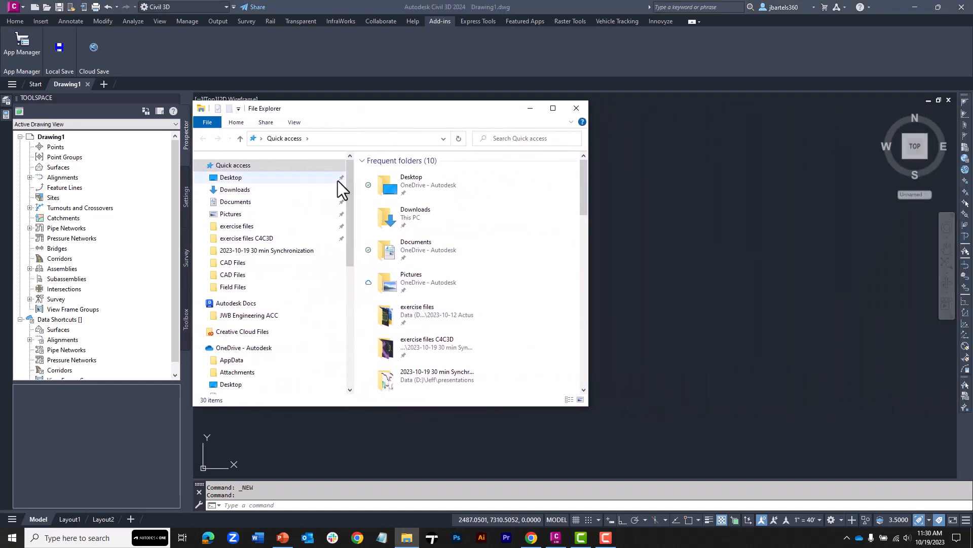
click(252, 314)
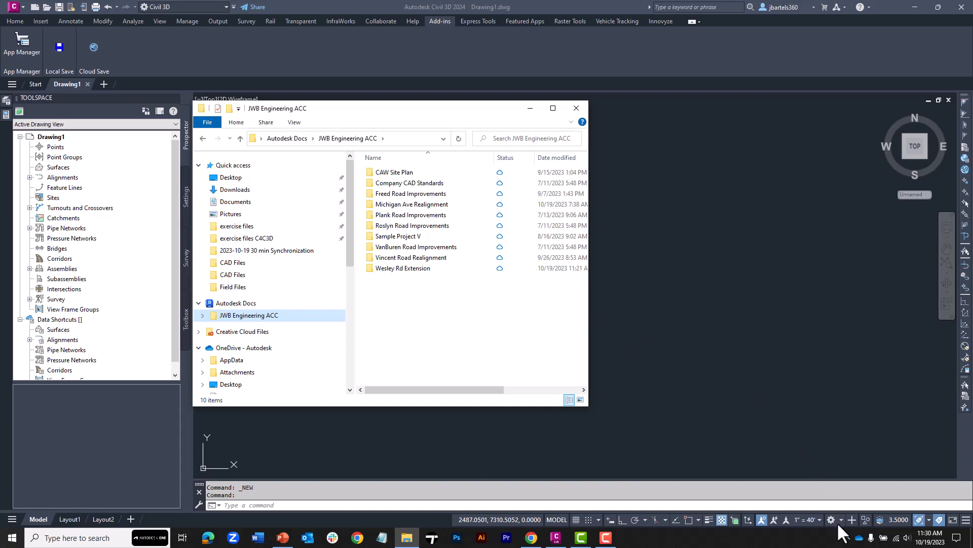
Try to change the Desktop Connector workspace, dismiss the notice and close the JWB Engineering ACC folder window
click(847, 537)
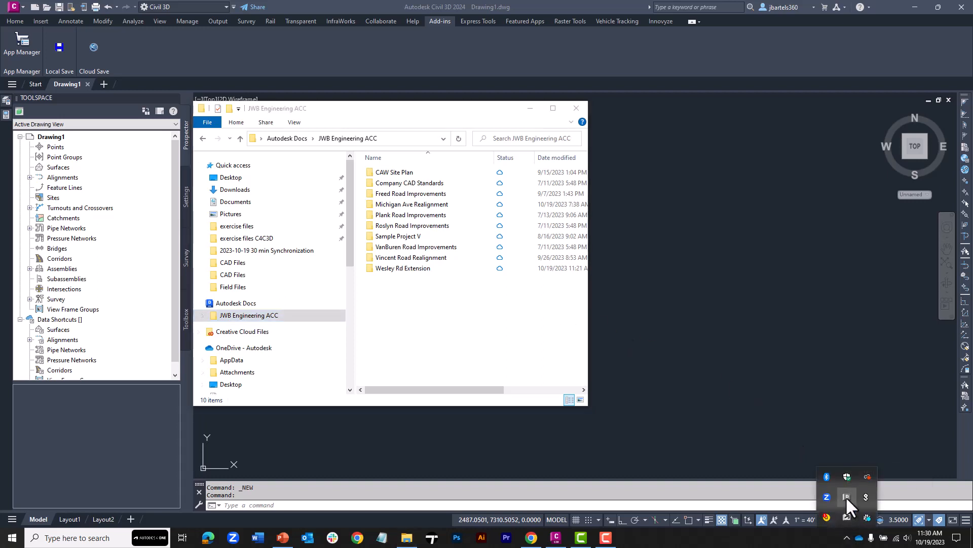
click(846, 497)
click(960, 305)
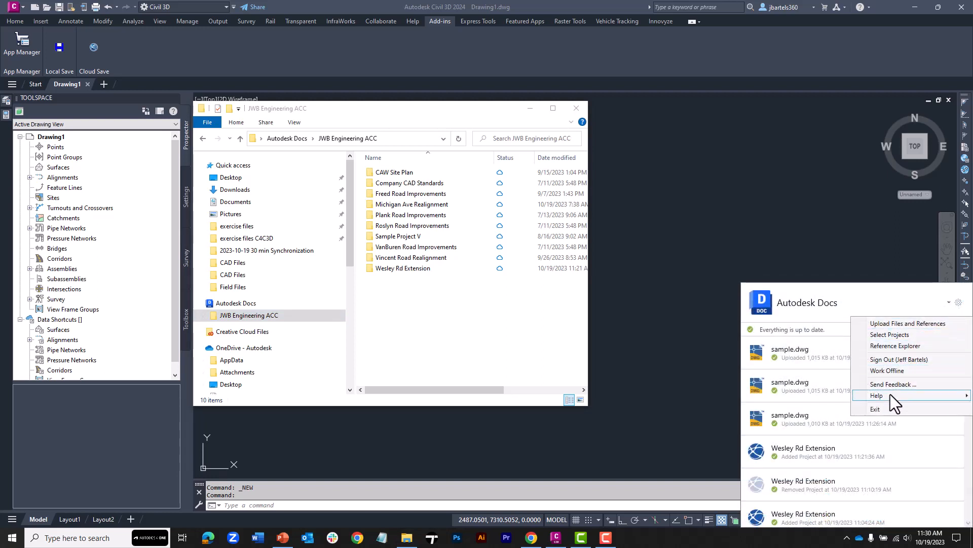
mouse_move(891, 394)
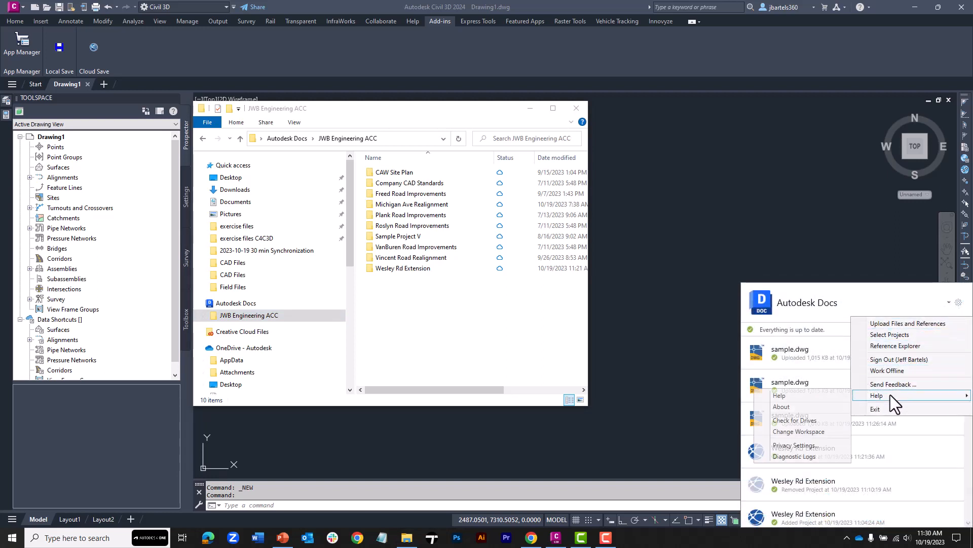
click(807, 432)
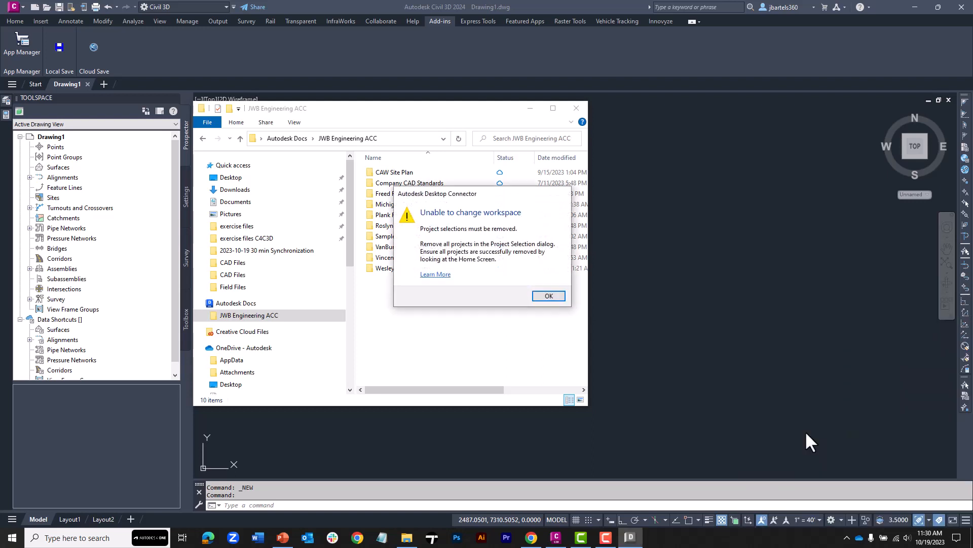
drag(505, 196, 701, 194)
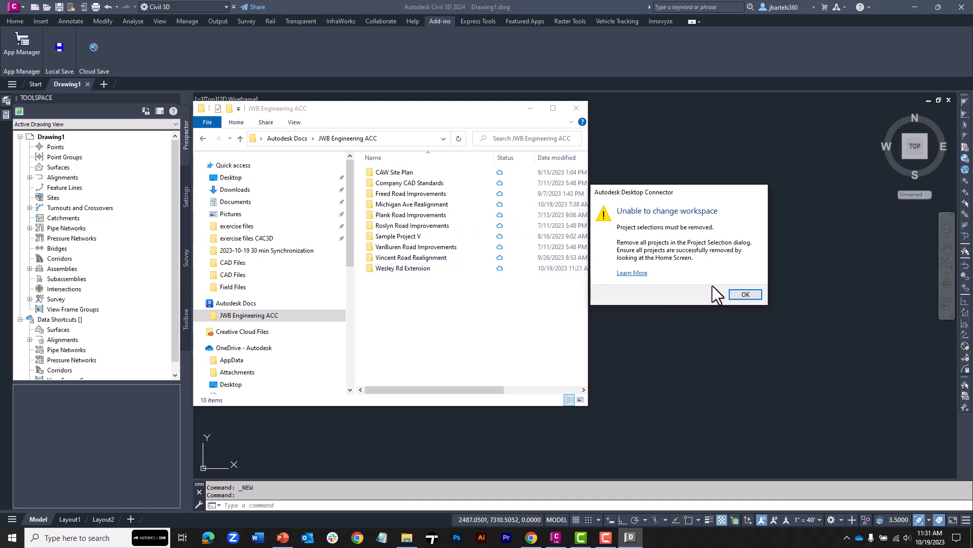
click(742, 294)
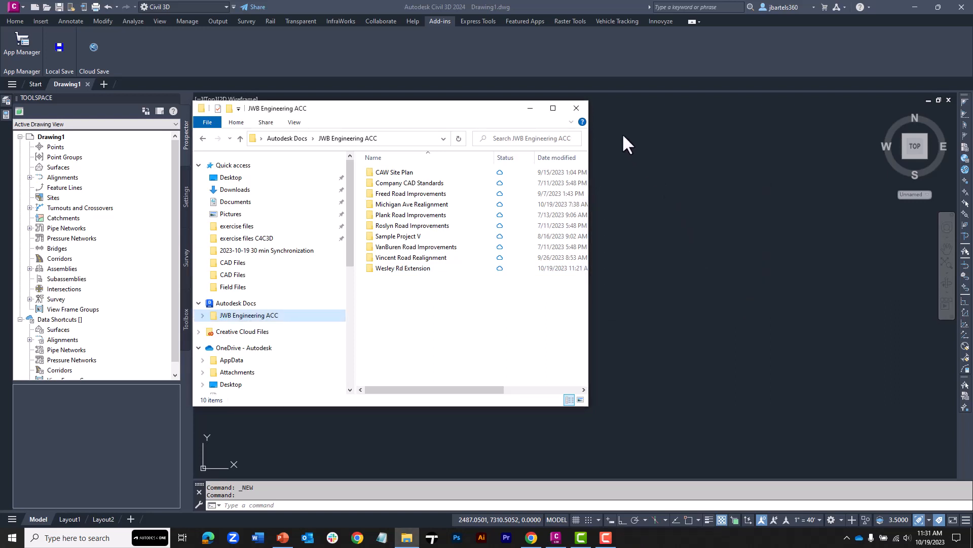
click(576, 108)
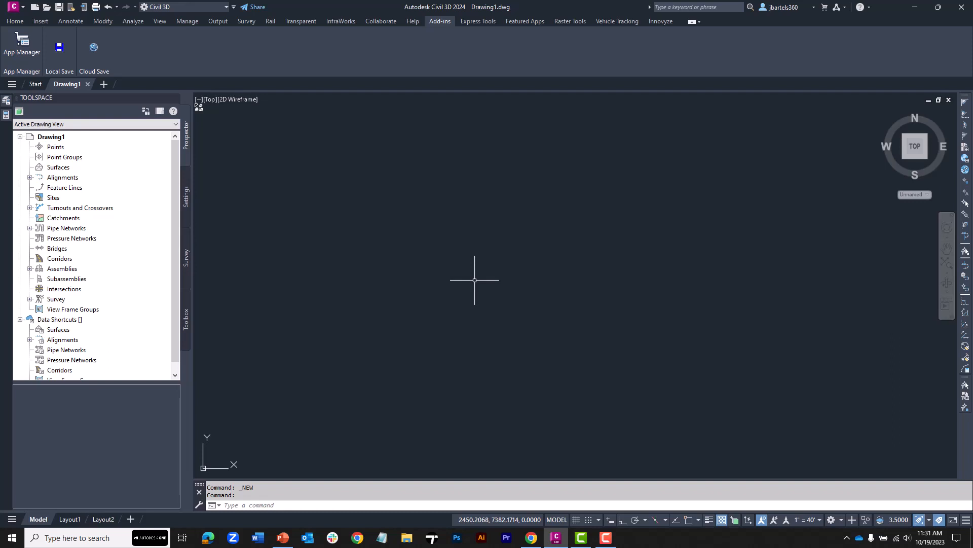
Generate the Desktop Connector diagnostic logs, show the folder containing the zip file, and close that folder window
click(845, 539)
click(847, 494)
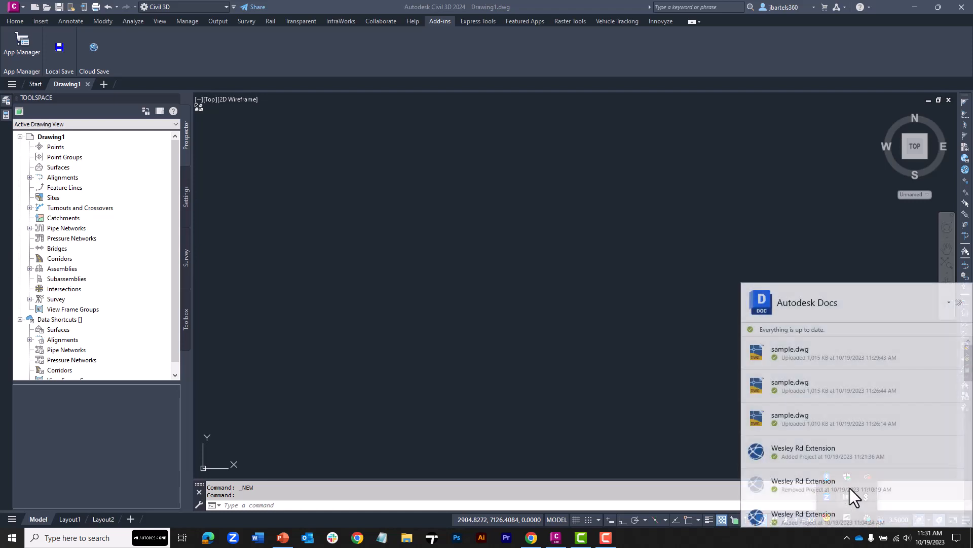
click(958, 302)
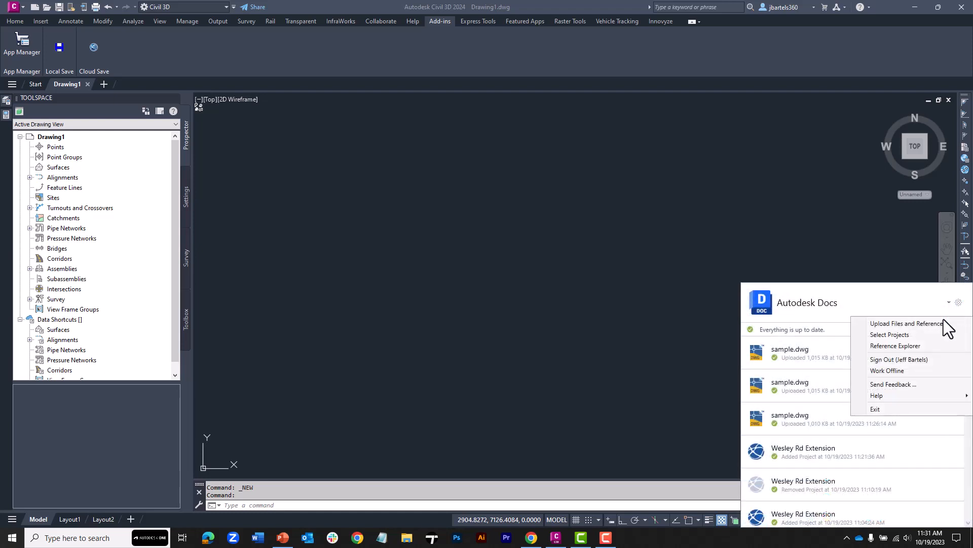
mouse_move(893, 395)
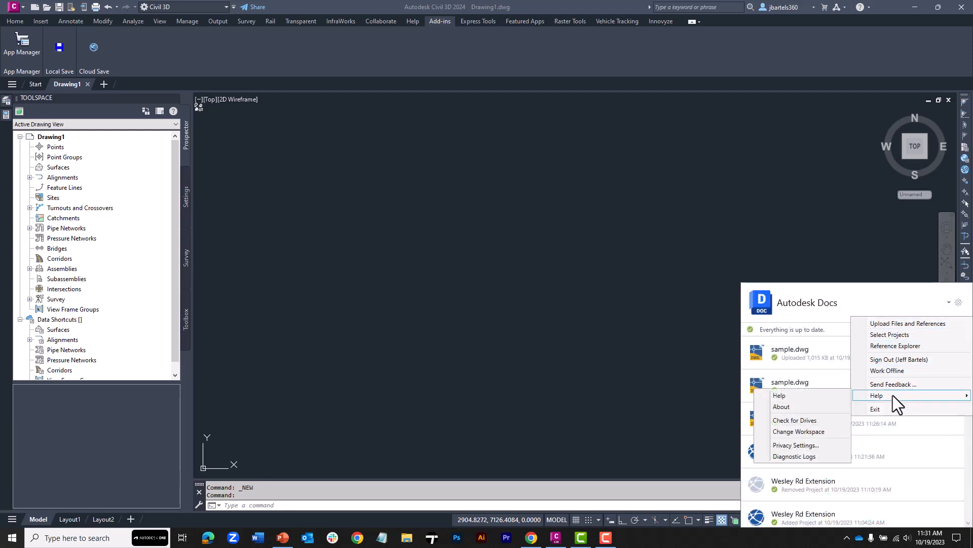
click(802, 455)
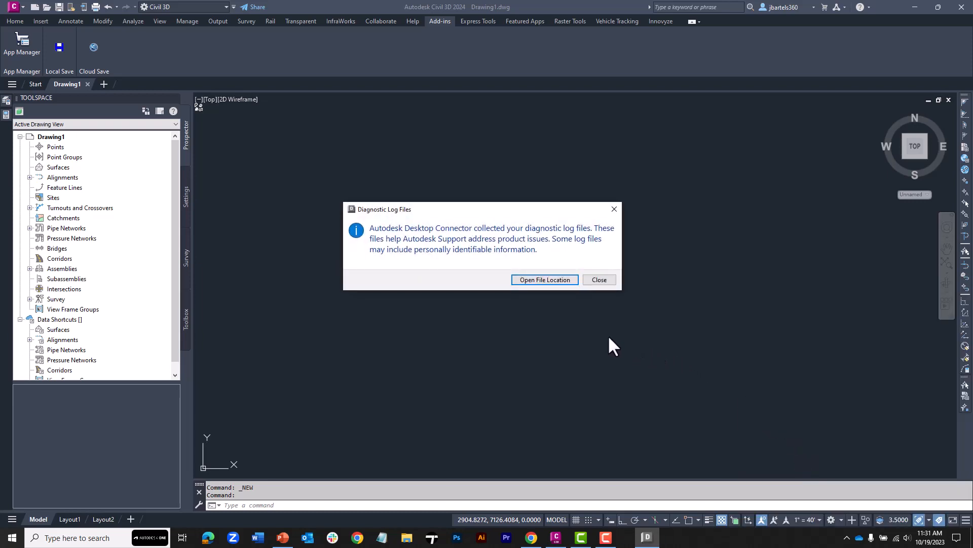
click(540, 280)
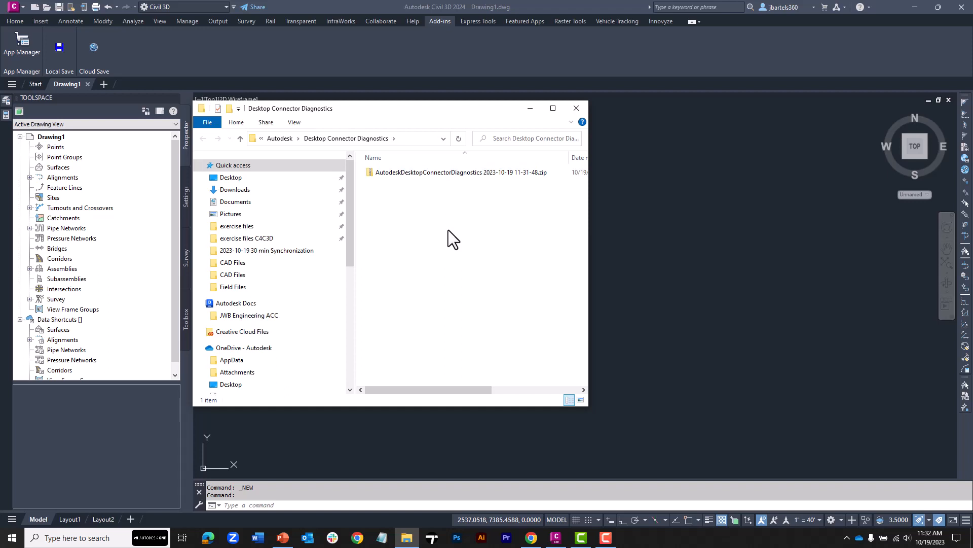
click(576, 108)
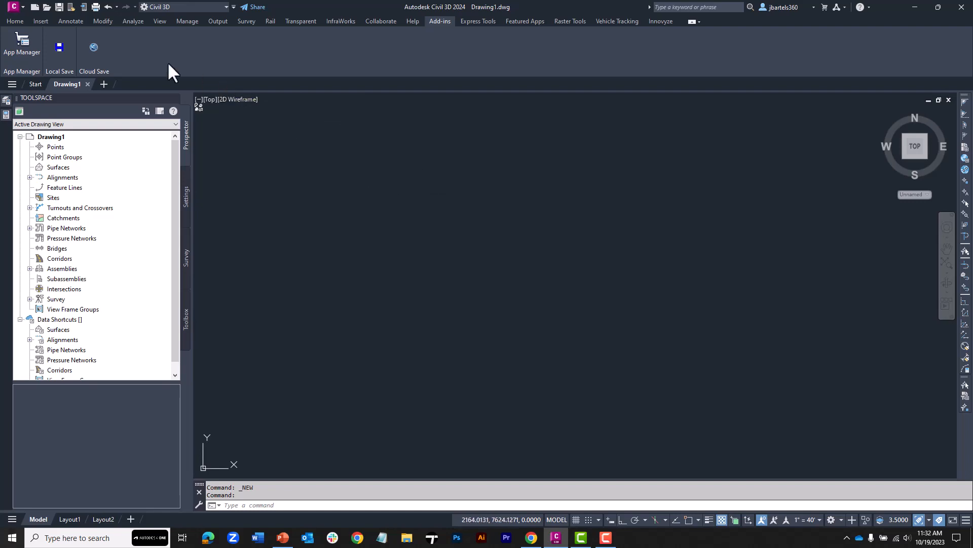
Open Site-Plan.dwg from the project's CAD Files folder
click(45, 6)
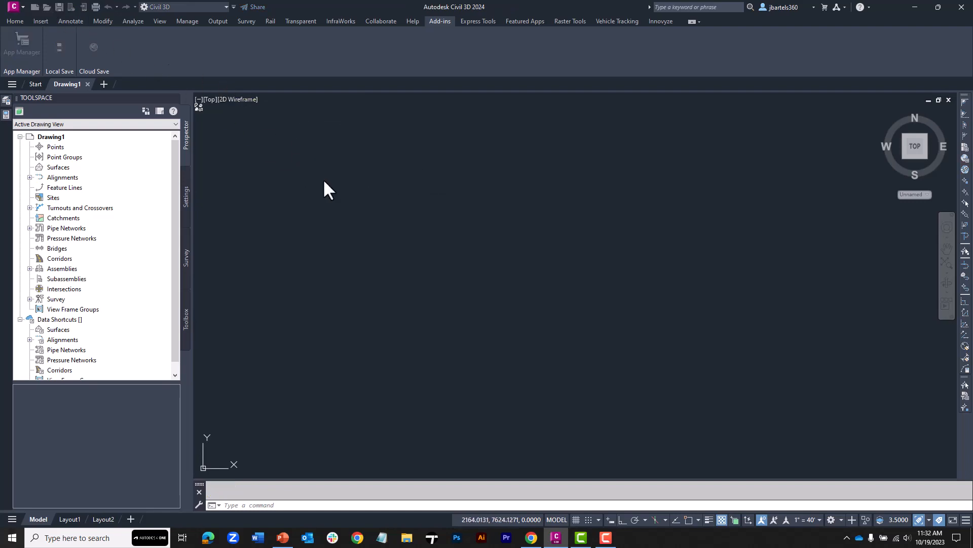
click(195, 251)
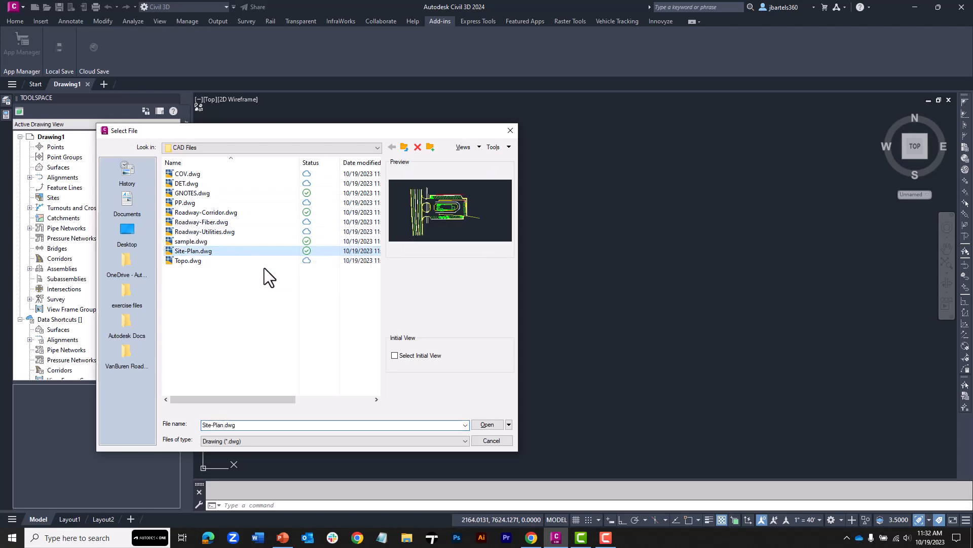
click(485, 425)
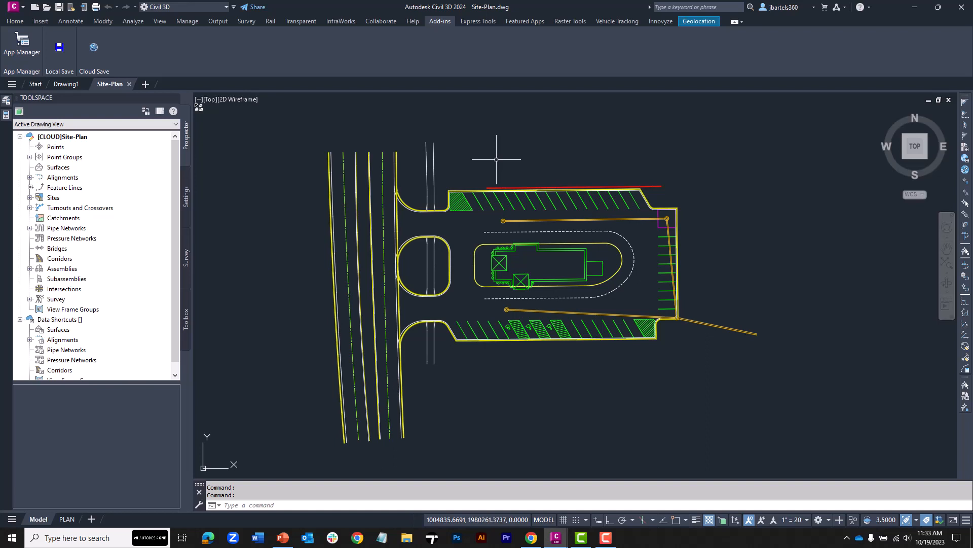
Export the site plan with EXPORTTOAUTOCAD, saving it as ACAD-Site-Plan.dwg in the CAD Files folder
text(EXPORTtoautocad)
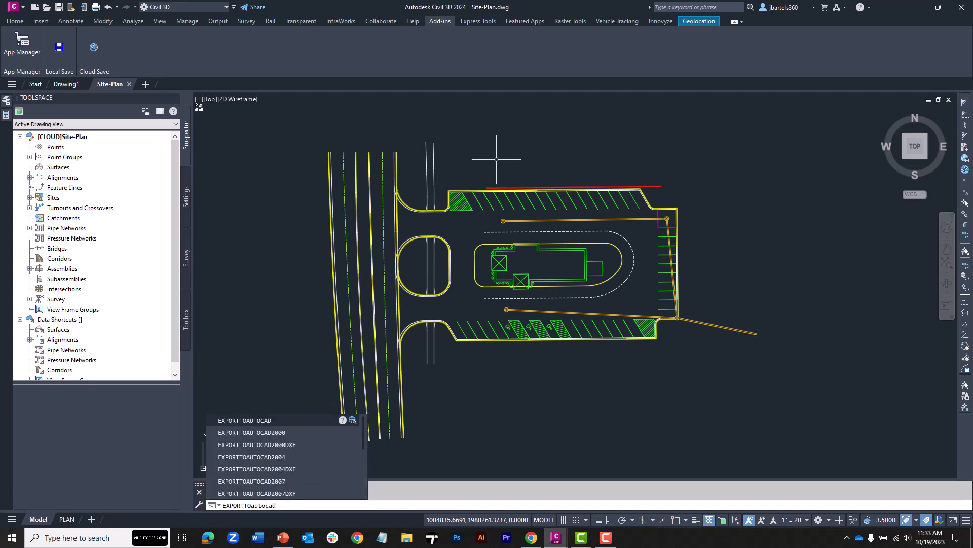
key(Return)
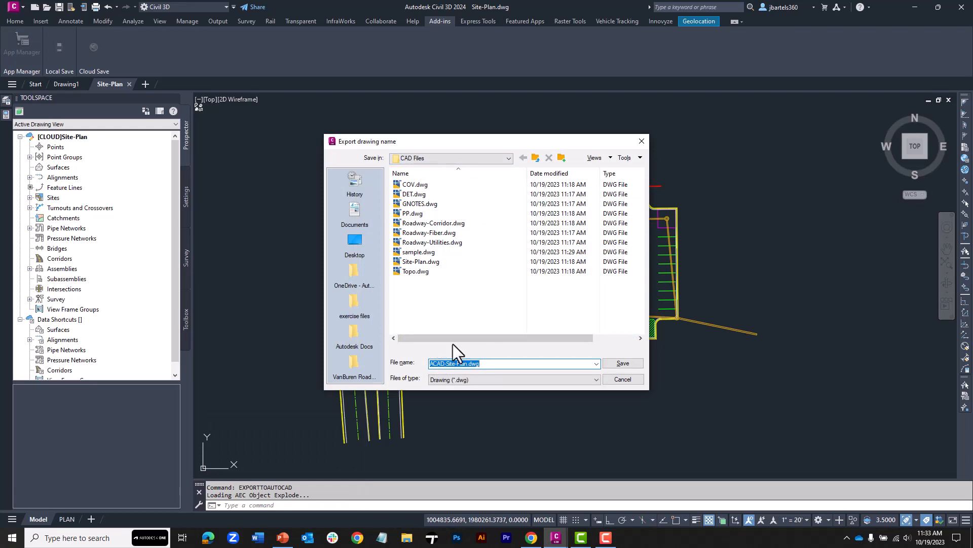
click(617, 364)
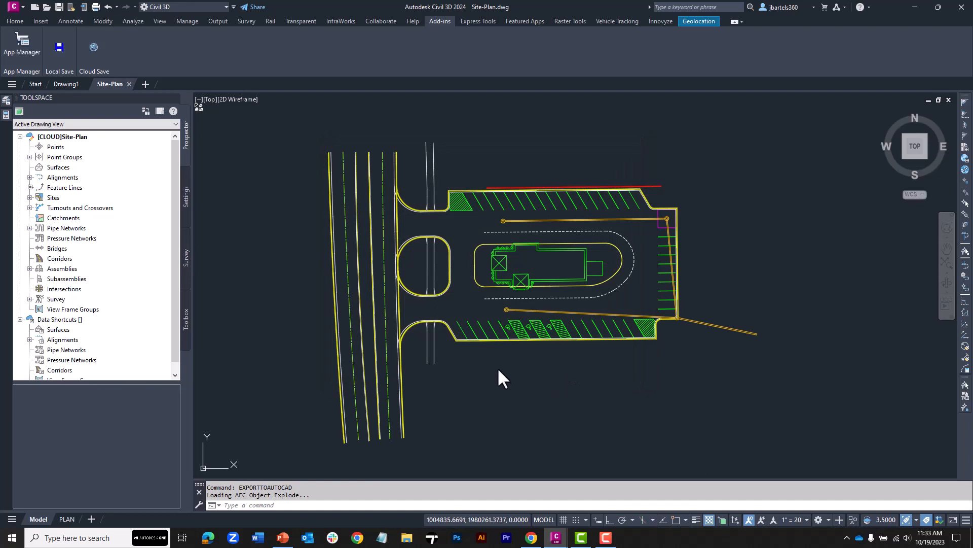
Open the exported drawing ACAD-Site-Plan.dwg from the CAD Files folder
click(47, 6)
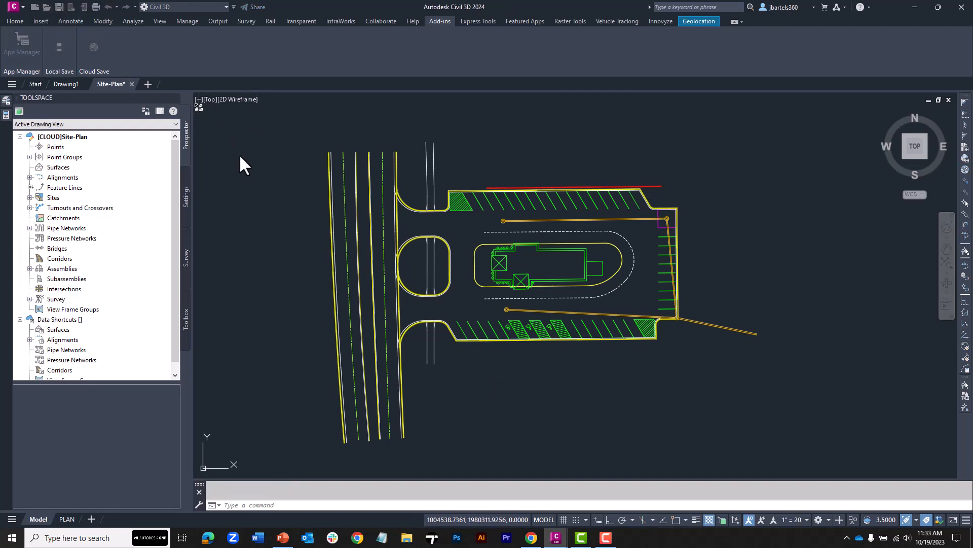
click(204, 174)
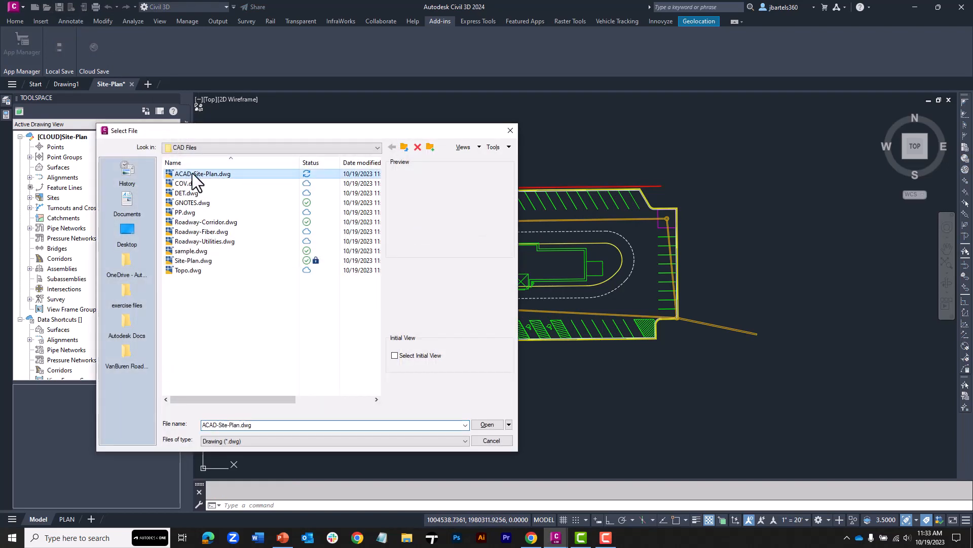
click(487, 424)
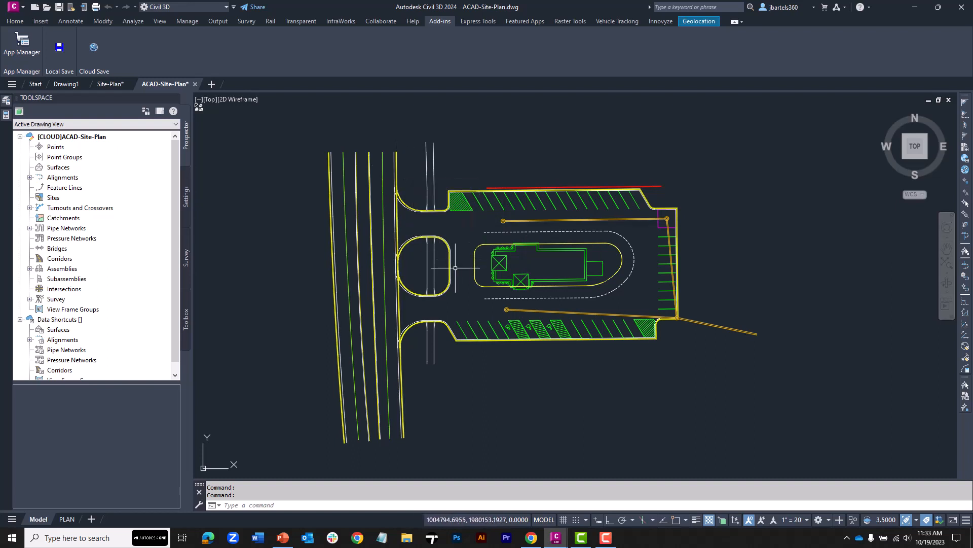
Apply a single lineweight to all objects in the exported site plan and clear the selection
click(809, 120)
click(277, 455)
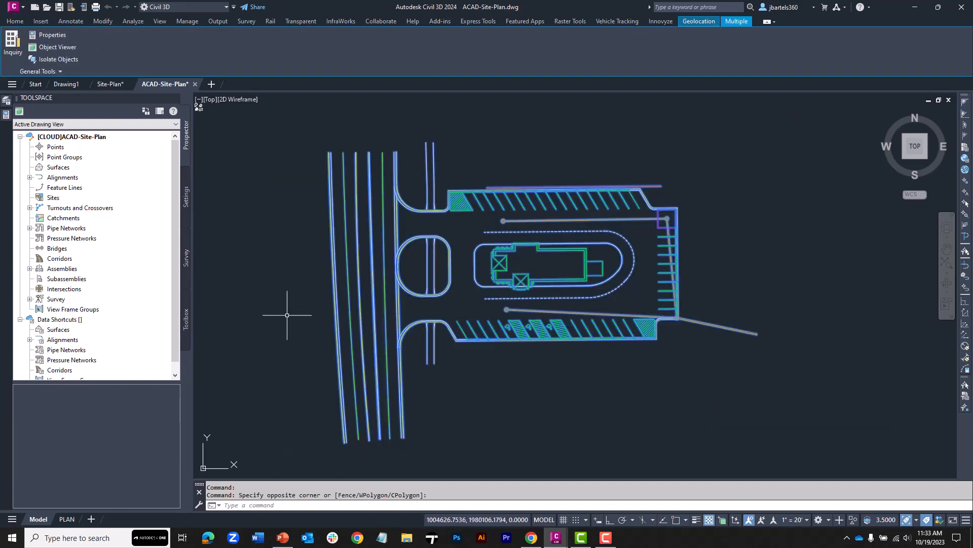
click(6, 115)
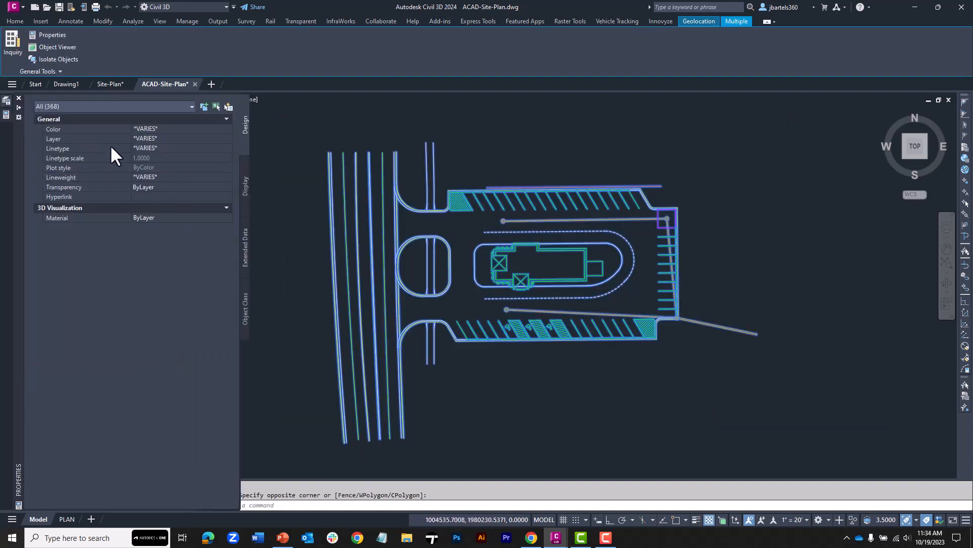
click(156, 176)
click(166, 176)
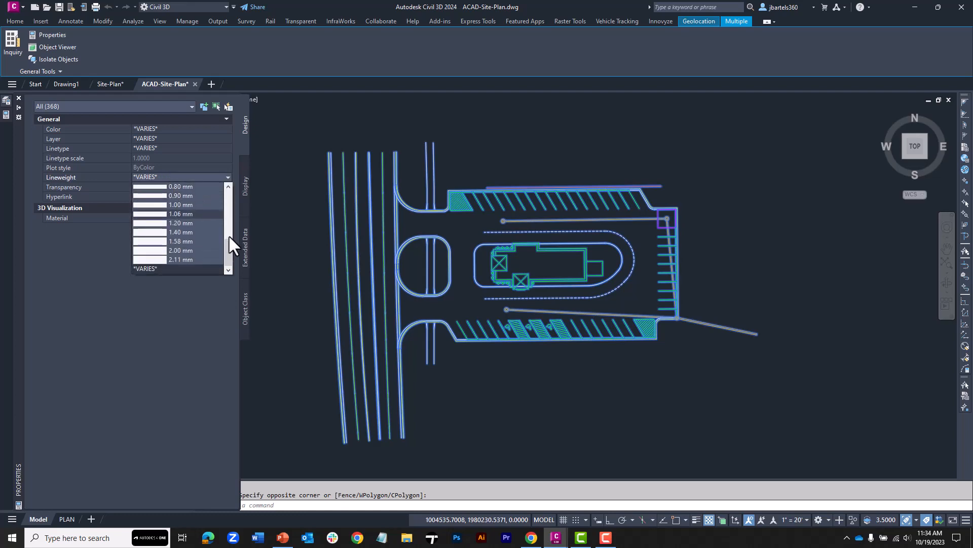
drag(230, 238, 229, 196)
click(193, 223)
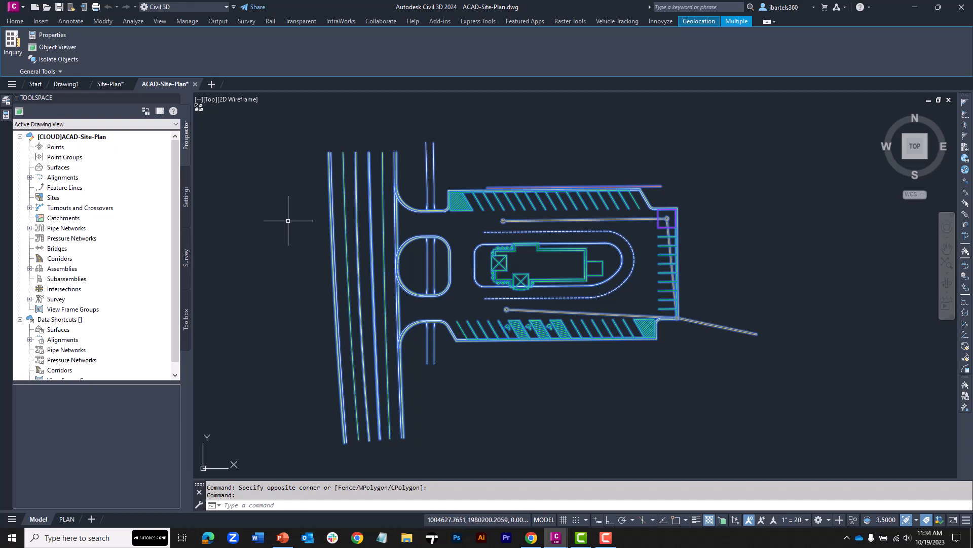
key(Escape)
key(Escape)
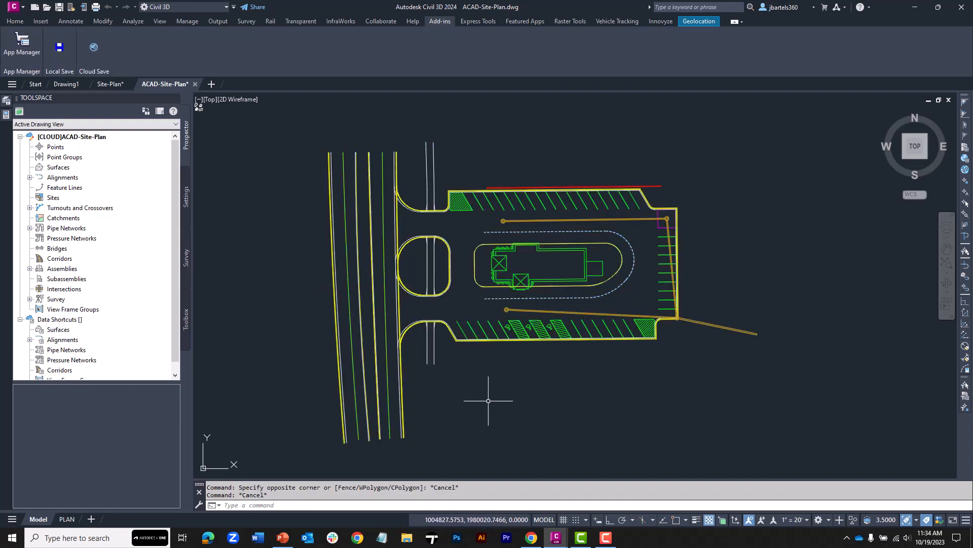
Start the Export KML utility from Miscellaneous Utilities and accept ACAD-Site-Plan as the export name
click(186, 318)
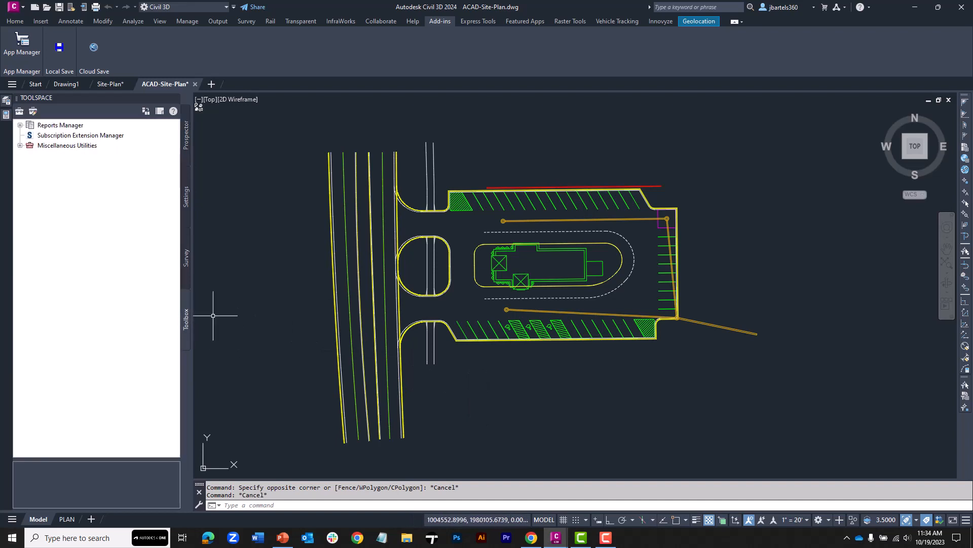
click(20, 145)
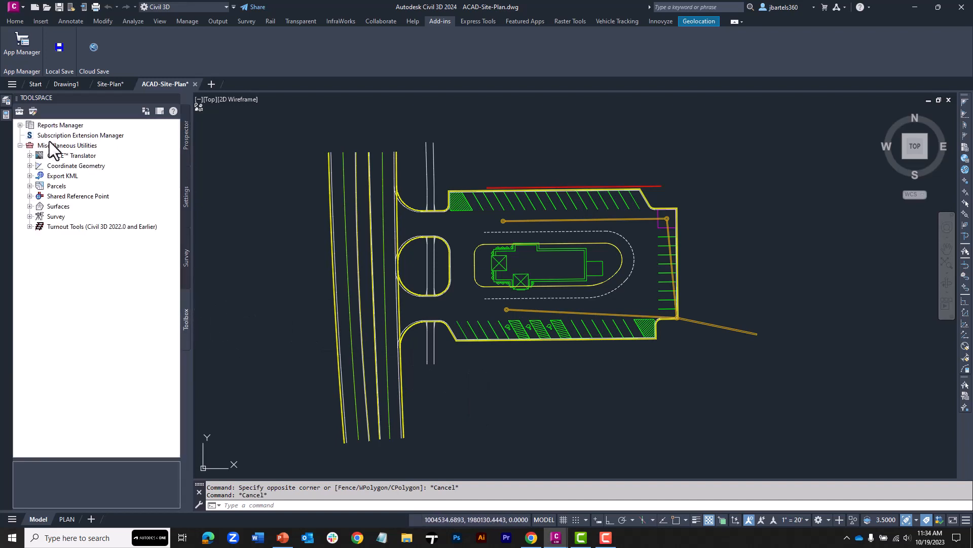
click(30, 175)
double_click(70, 186)
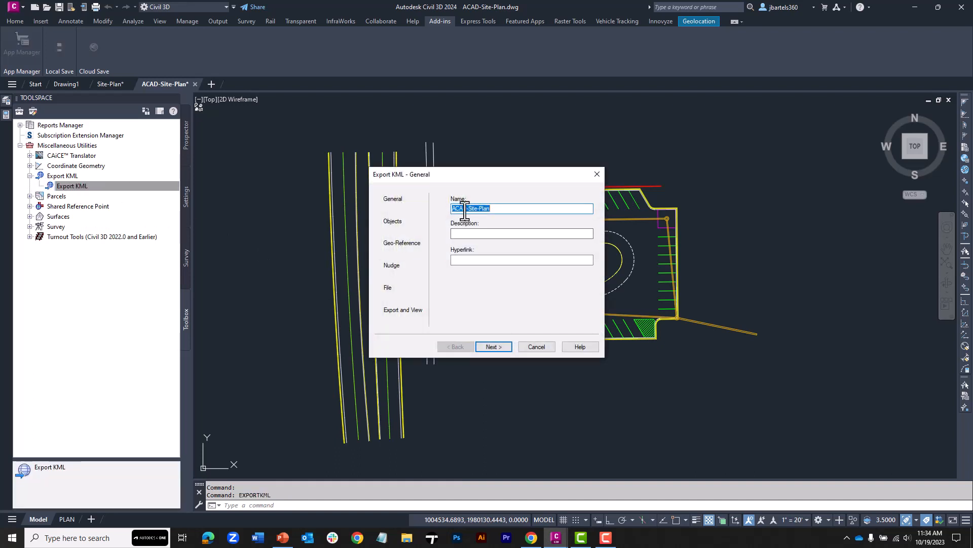
click(493, 346)
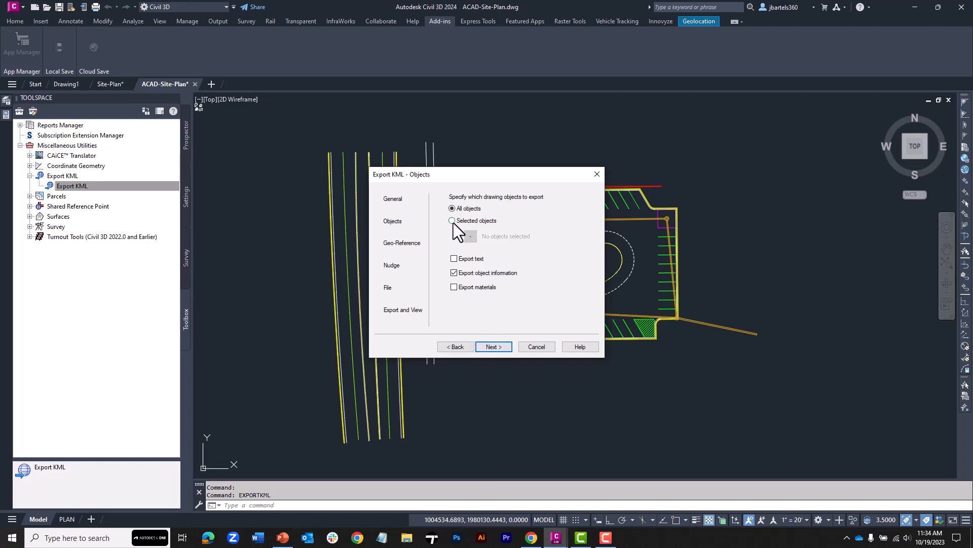
Restrict the KML export to selected objects, picking the whole site plan without object information, and accept the Drawing Coordinate System Transform
click(452, 222)
click(470, 236)
click(796, 112)
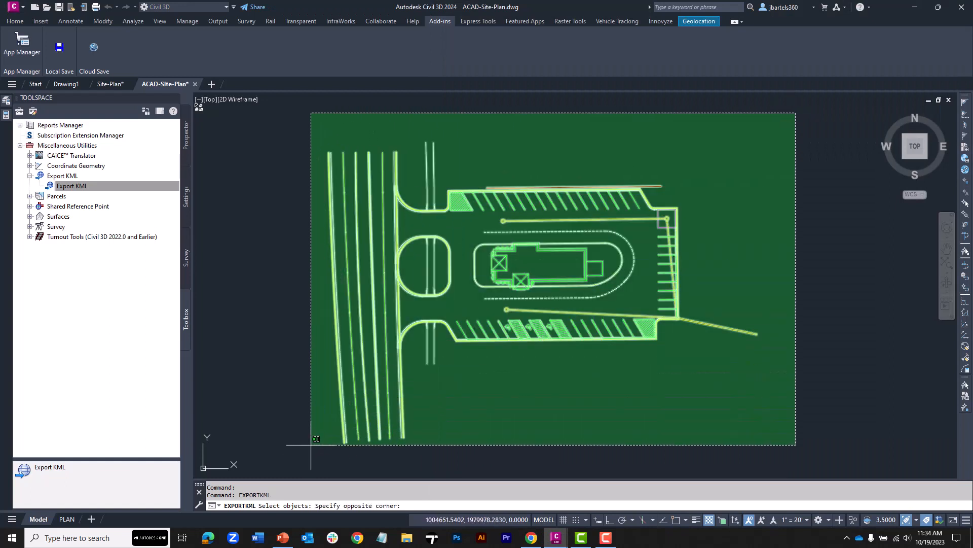
click(311, 445)
key(Return)
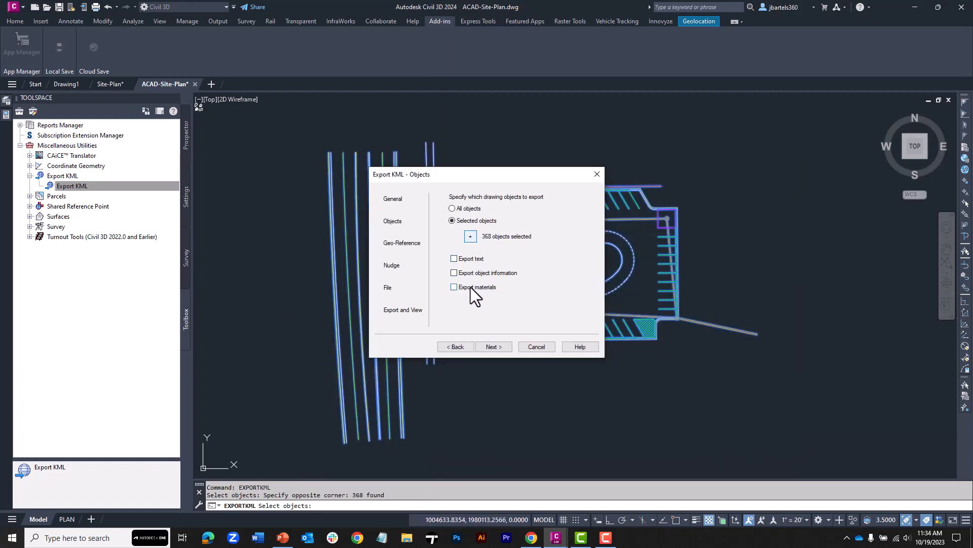
click(494, 346)
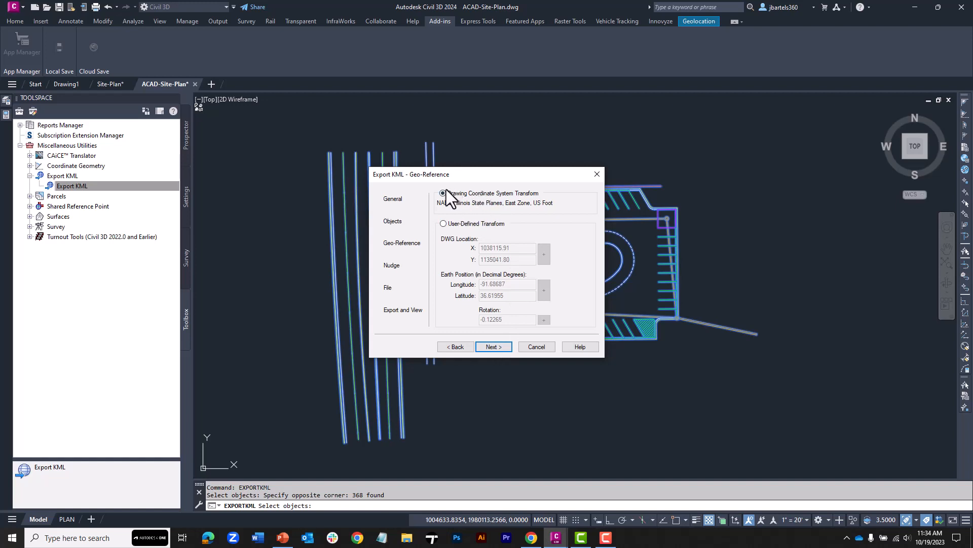
click(498, 346)
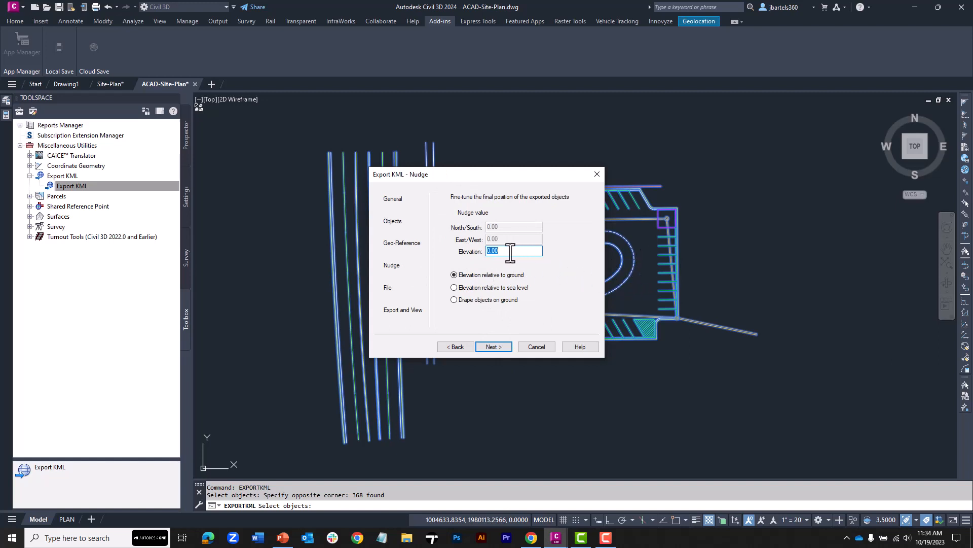
Drape the exported KML objects on the ground and start choosing the export file's location
click(453, 301)
click(492, 346)
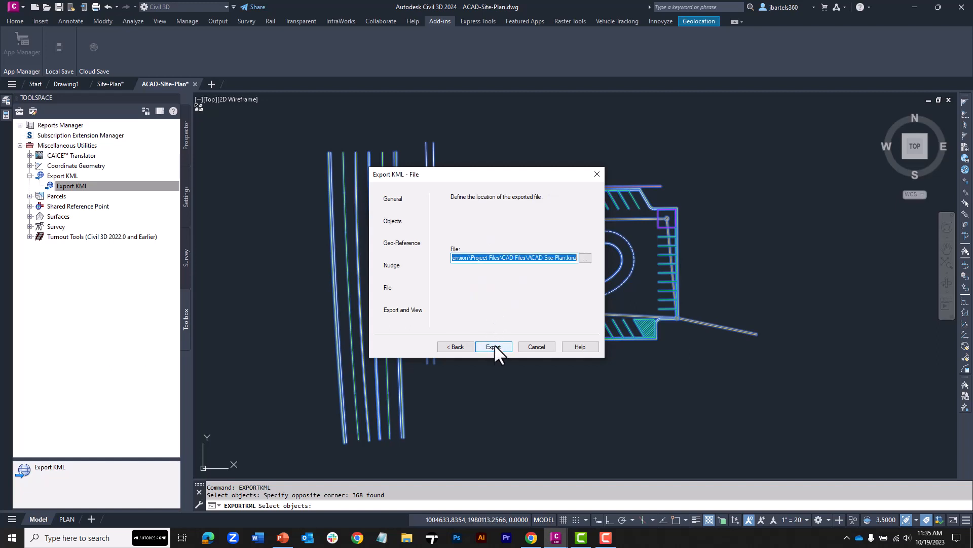
click(585, 257)
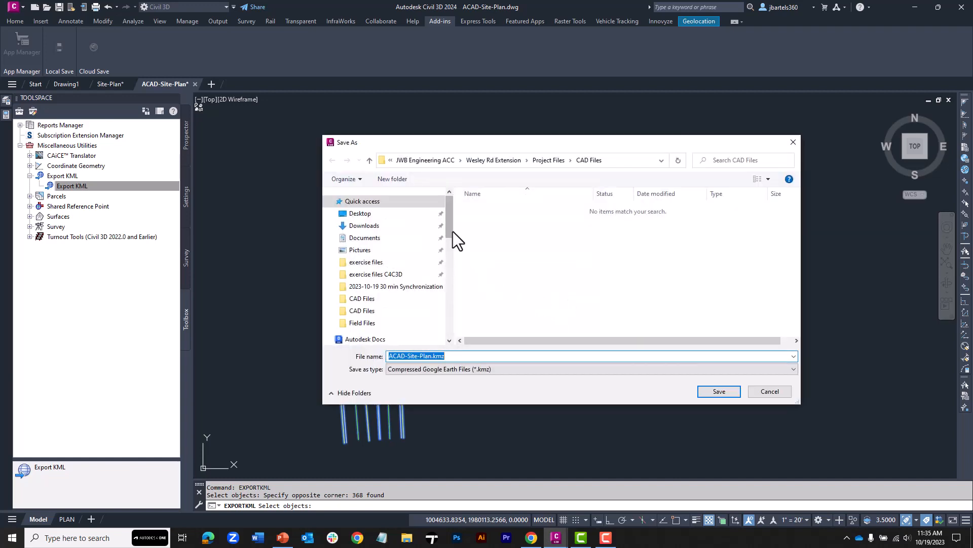
Set the export destination to the Field Files folder under JWB Engineering ACC, CAW Site Plan, Project Files in Autodesk Docs
scroll(451, 232, down, 3)
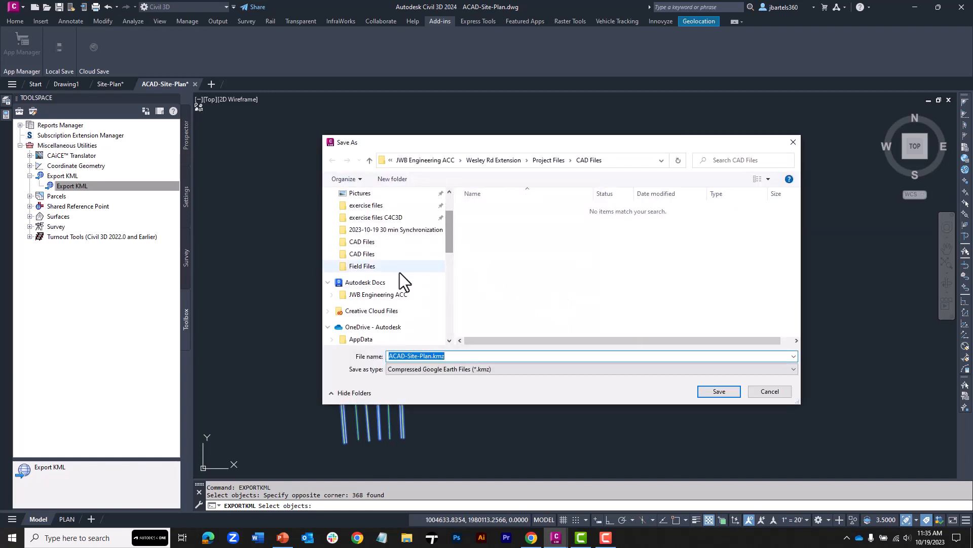
click(379, 295)
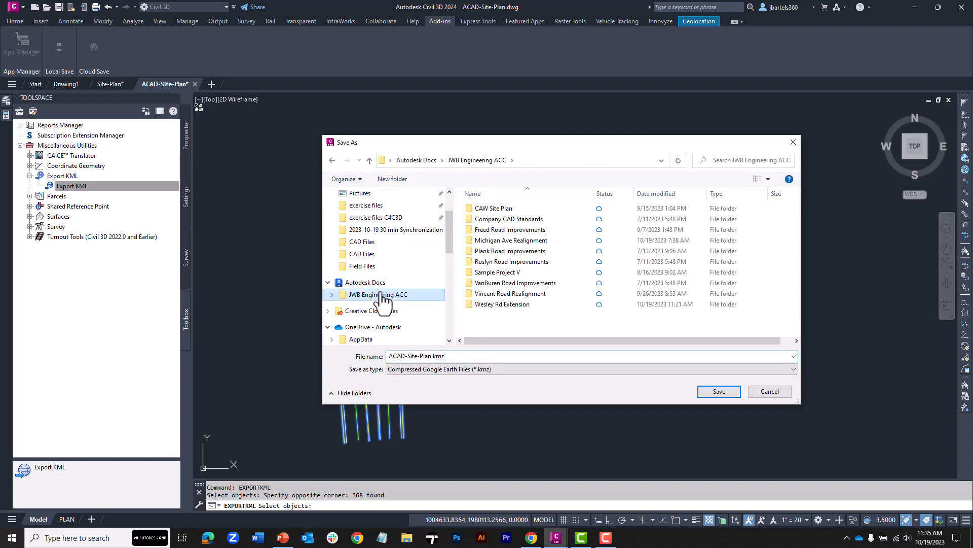
double_click(492, 208)
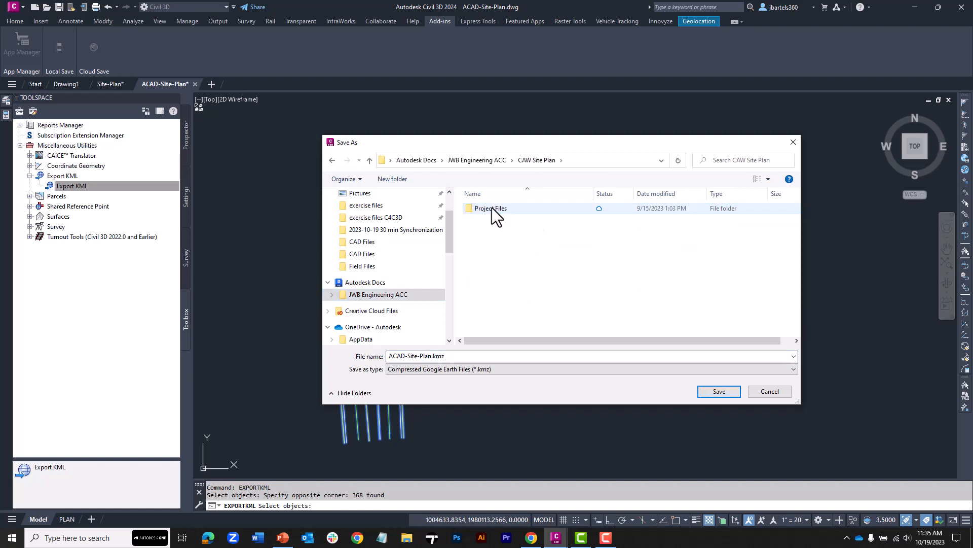
double_click(492, 208)
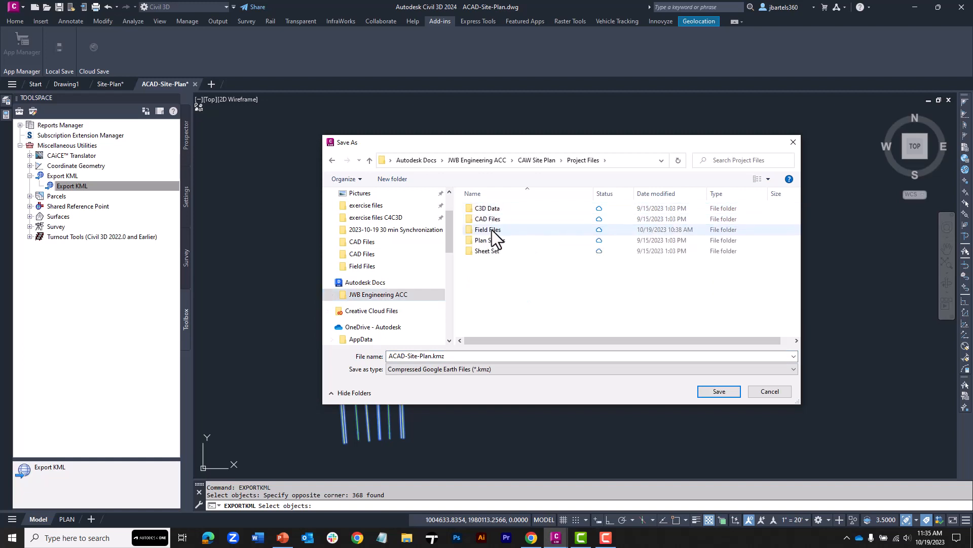
double_click(488, 229)
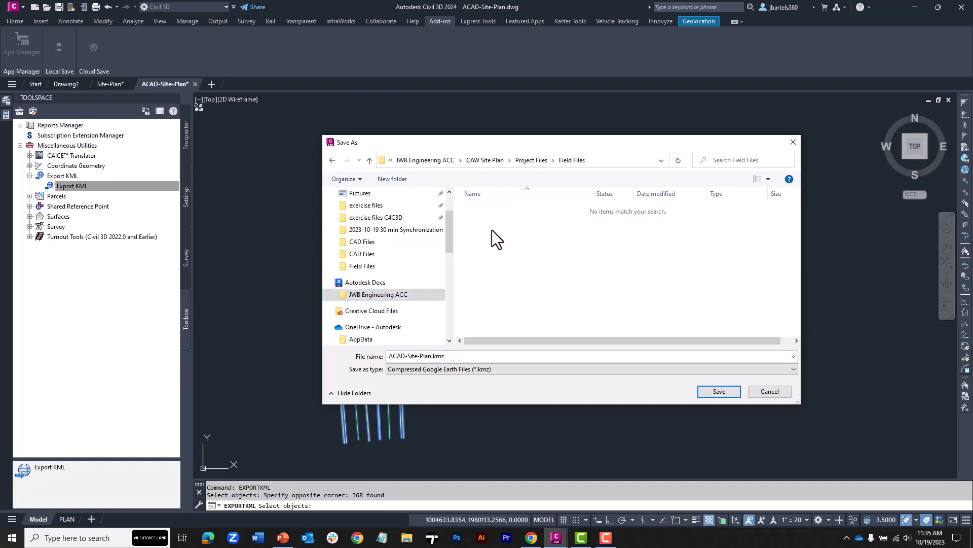
Save the export as the compressed Google Earth file ACAD-Site-Plan.kmz, run the export, and close the Export KML utility
click(496, 368)
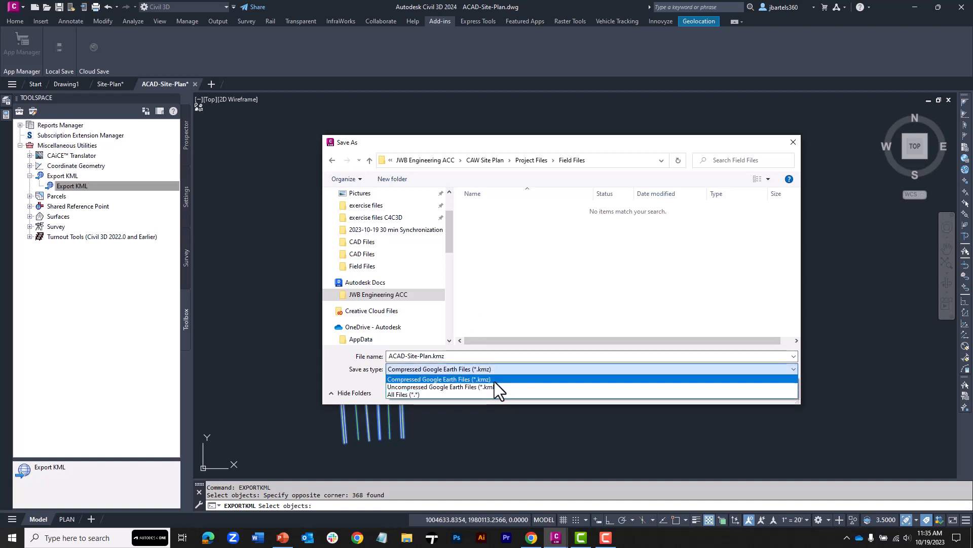
click(482, 379)
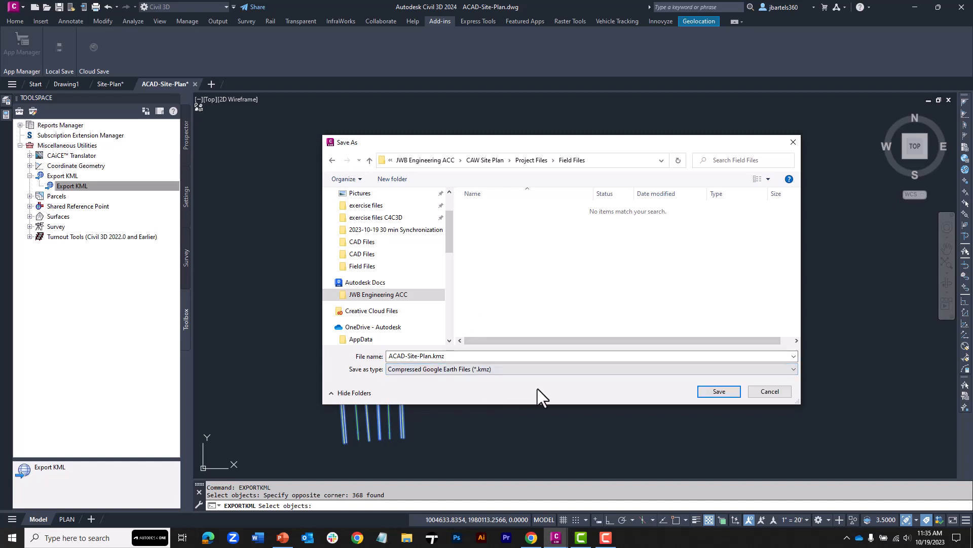
click(714, 392)
click(717, 392)
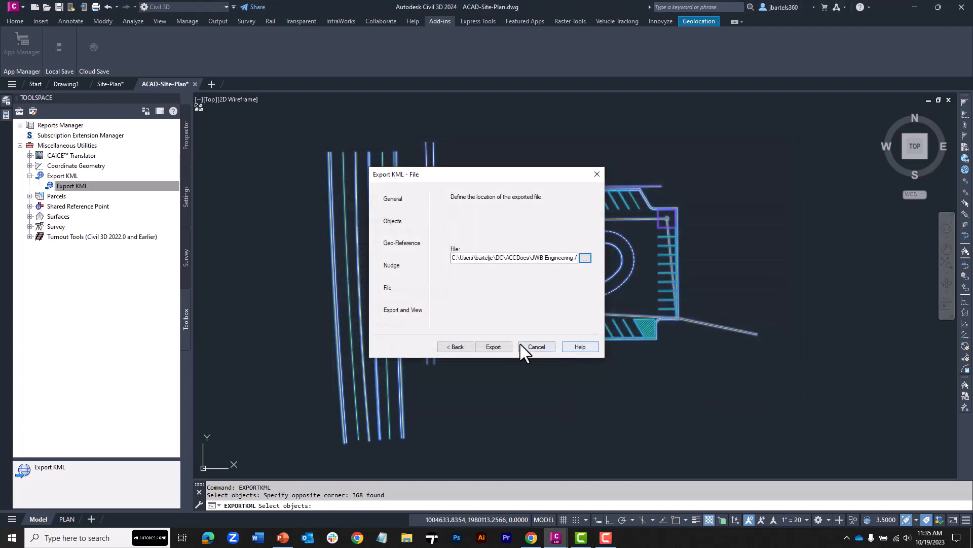
click(495, 347)
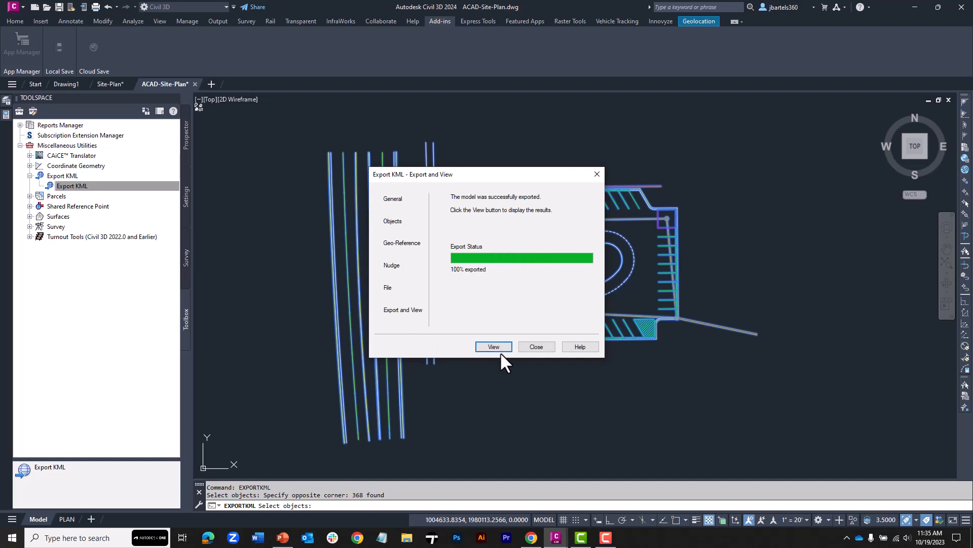
click(533, 347)
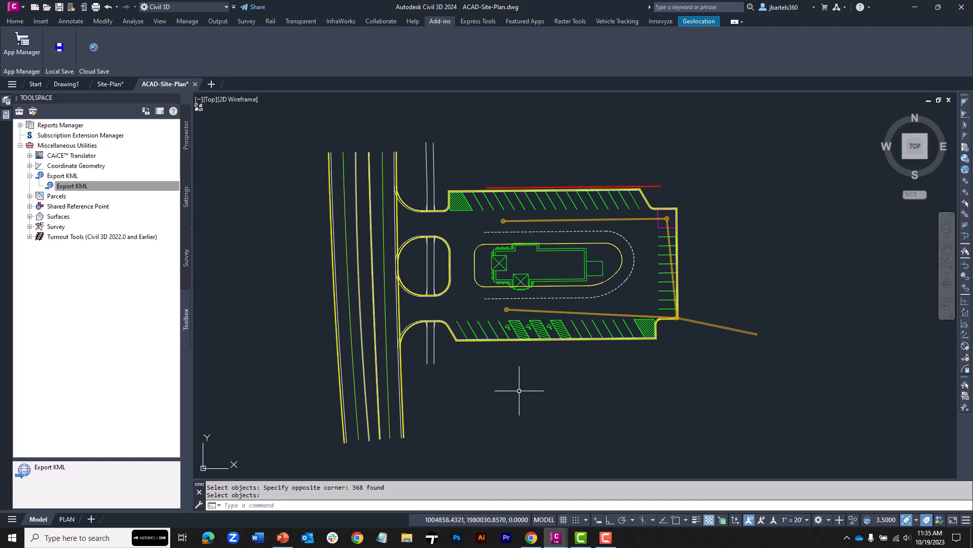
Switch to the C4C3D-Pt3.pptx presentation in PowerPoint, start the slide show from slide 8, and play its phone video
click(283, 536)
click(69, 421)
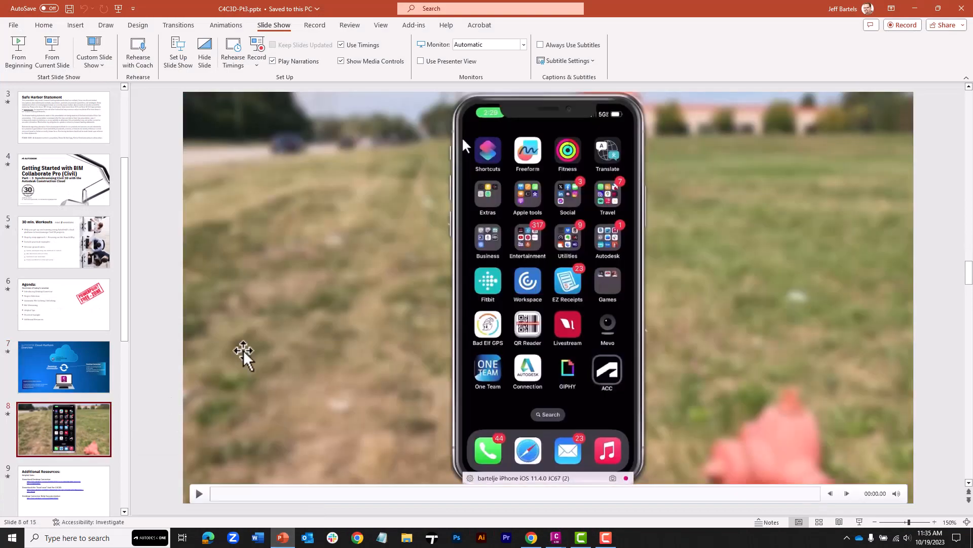
click(52, 57)
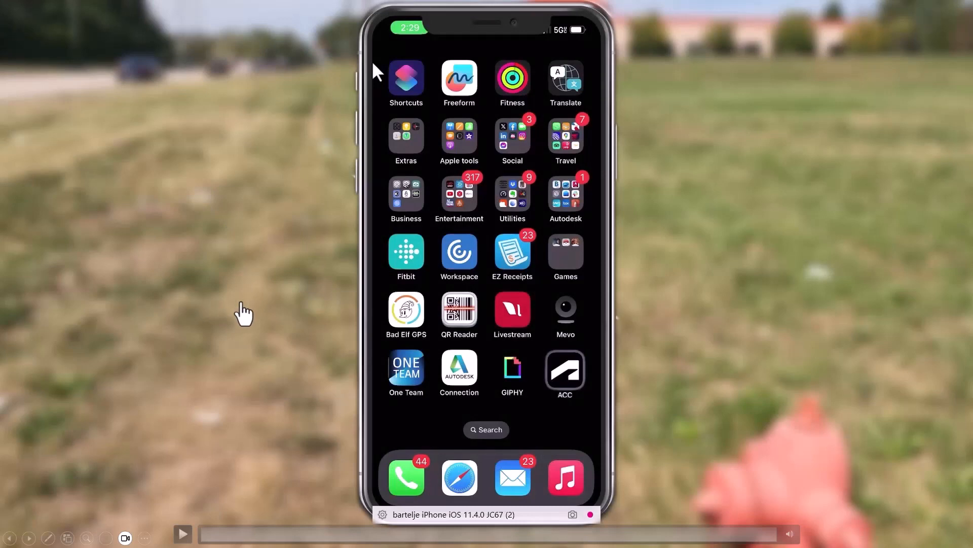
click(239, 304)
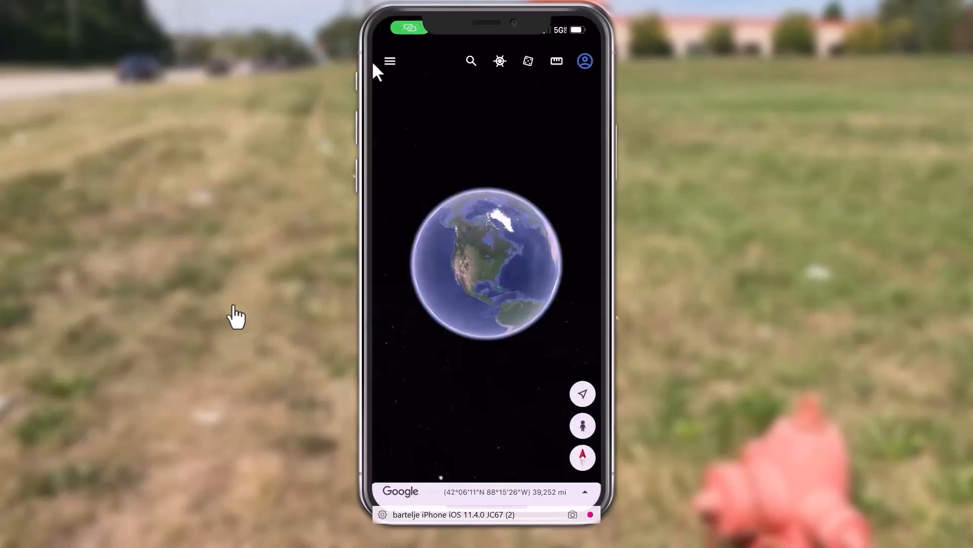
click(375, 63)
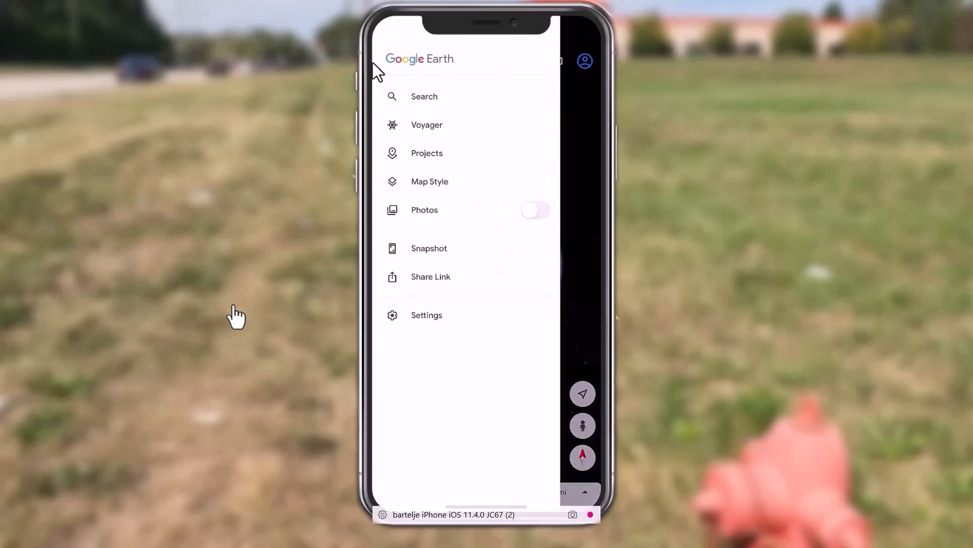